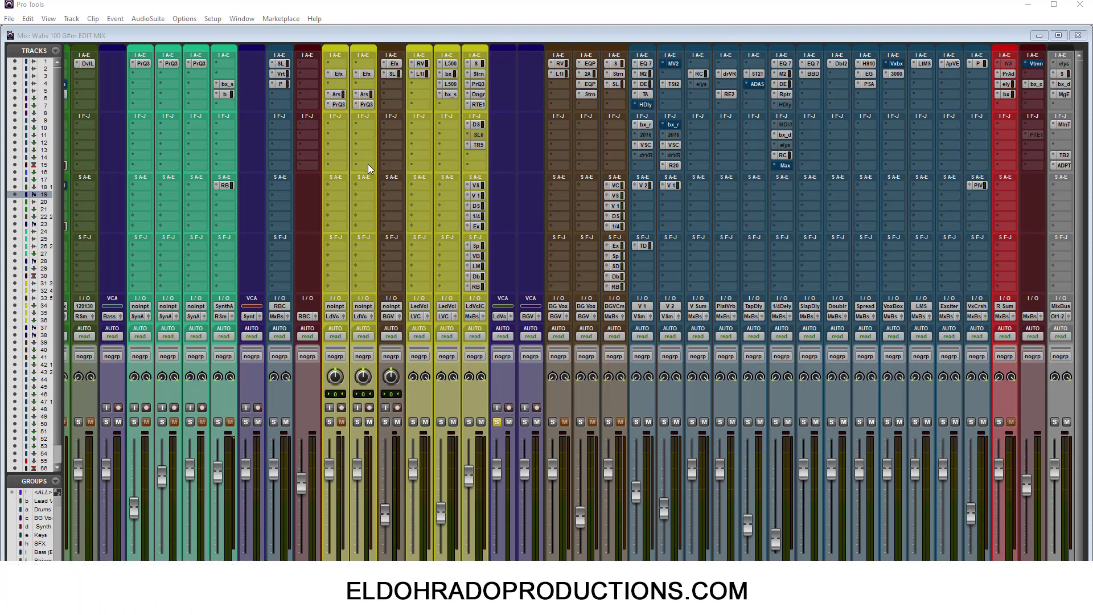
Examine the equalizer curve of the FabFilter Pro-Q 3 on the Audio 4 track and close the plug-in window
click(368, 105)
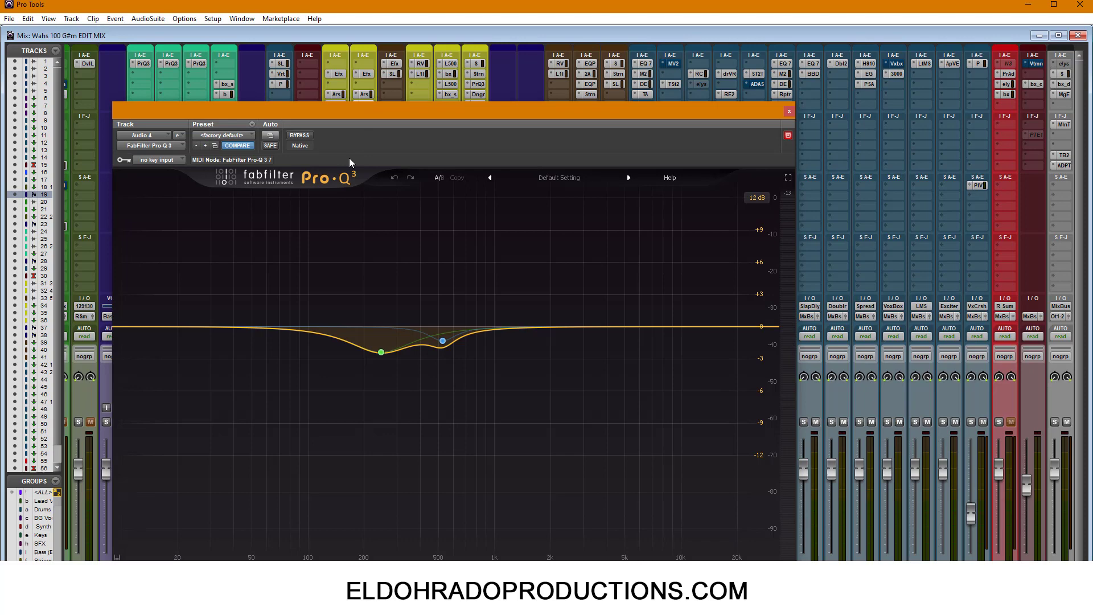
mouse_move(369, 360)
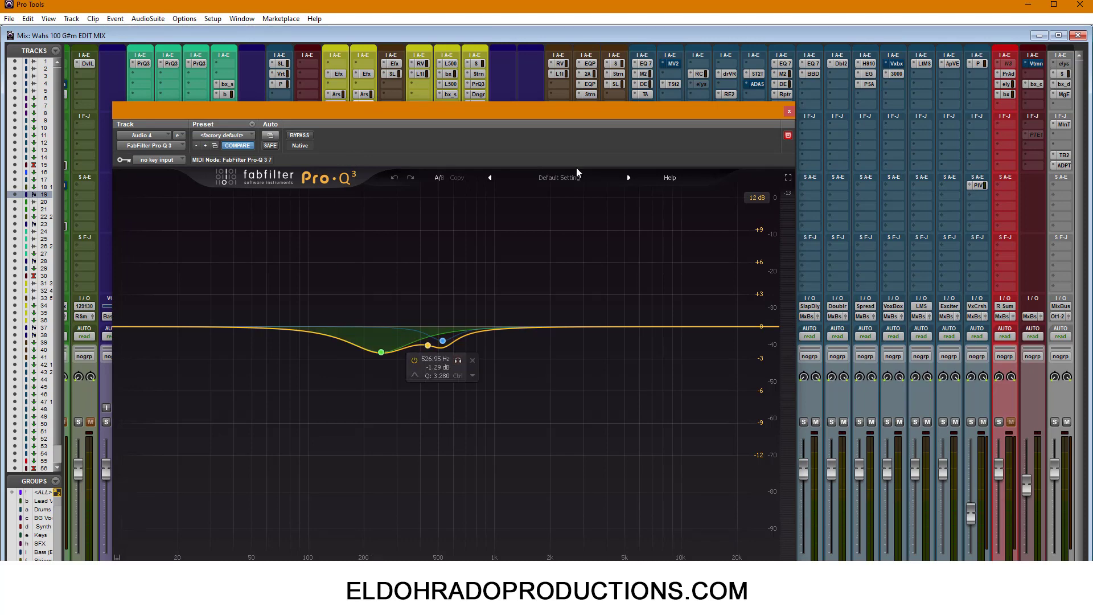
click(787, 111)
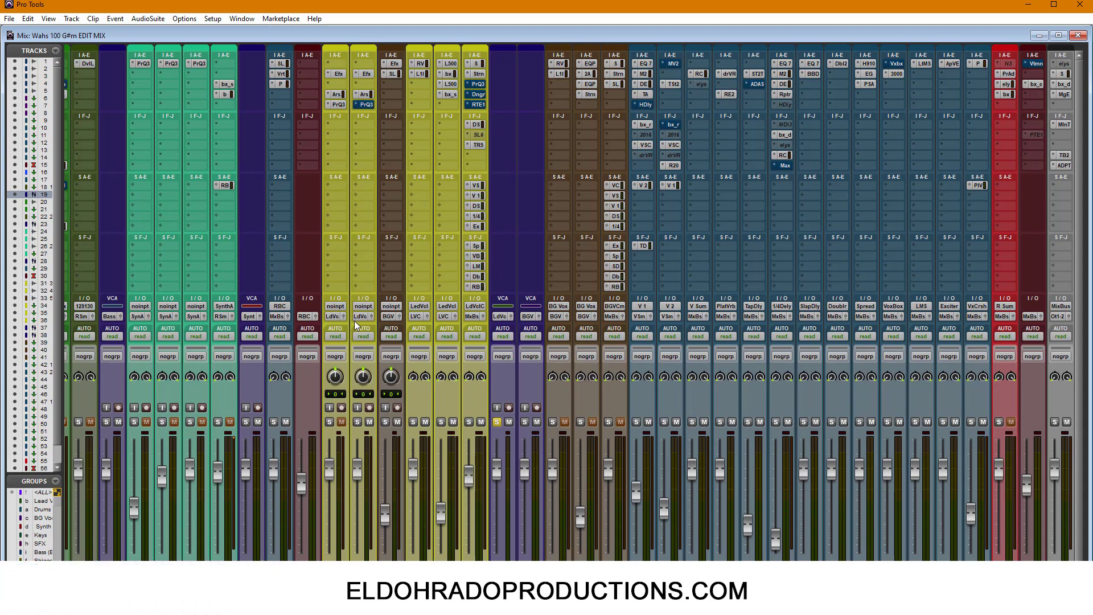
click(373, 107)
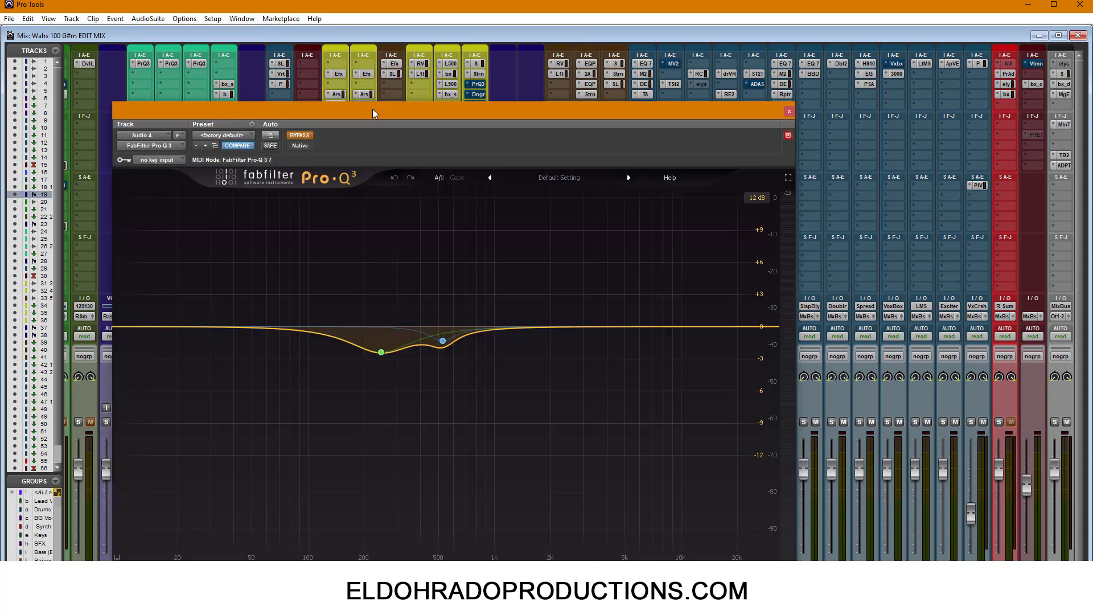
drag(424, 112, 467, 93)
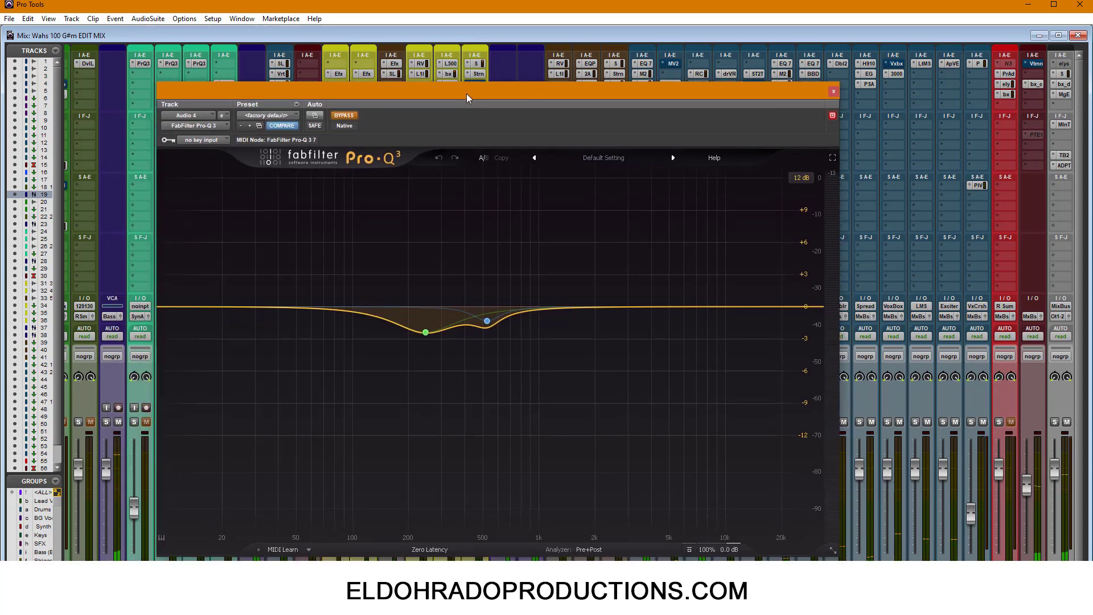
click(833, 91)
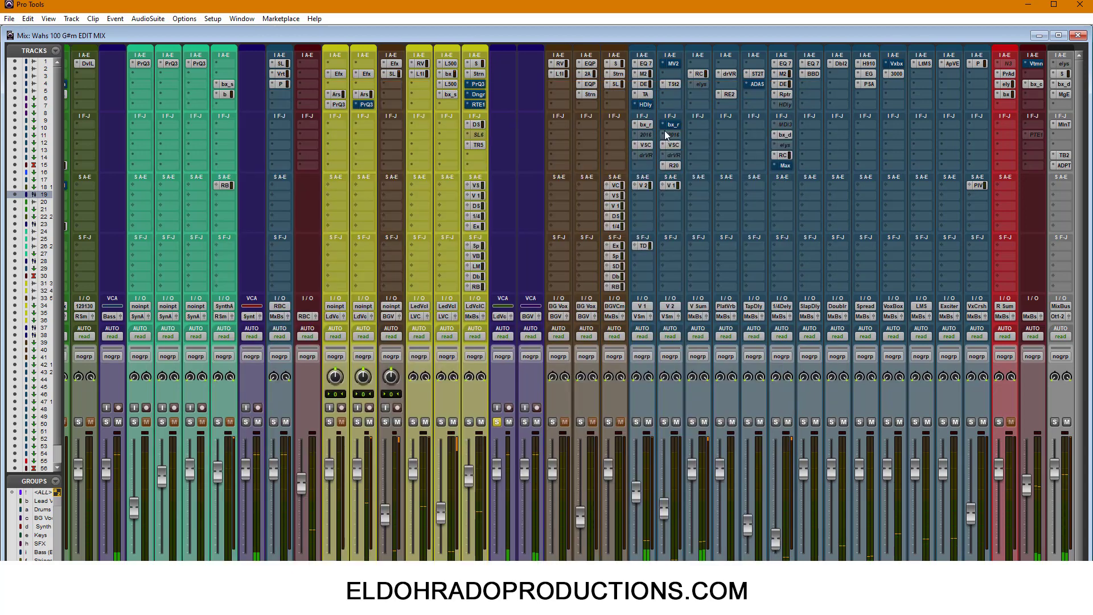
Mute the first nine sends on the Lead Vox Combi track and take the Audio 4 track's Pro-Q 3 out of bypass
drag(477, 185, 473, 283)
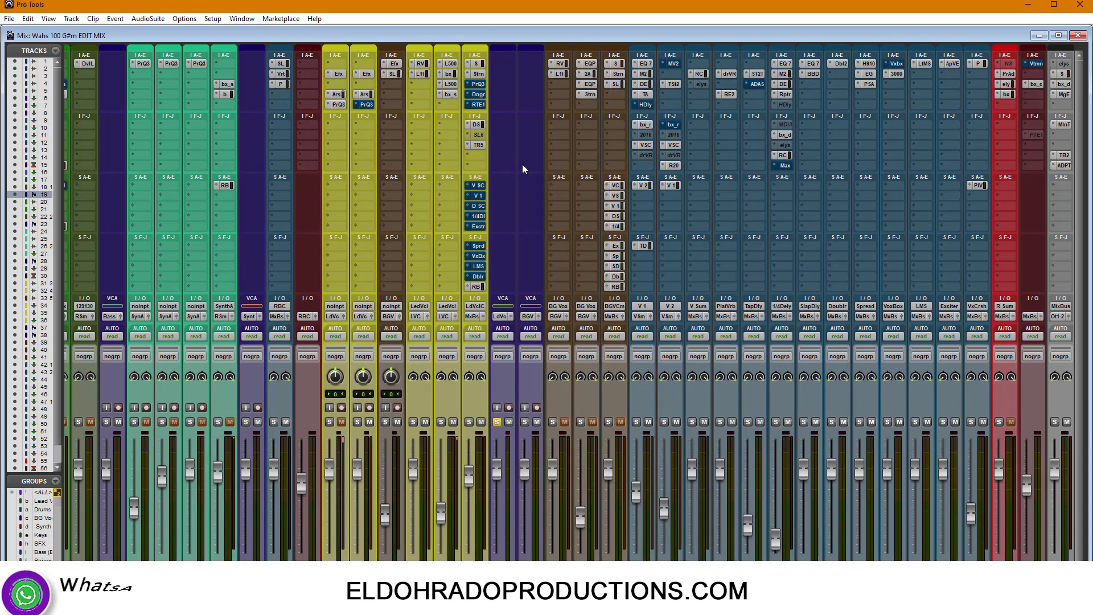
click(364, 104)
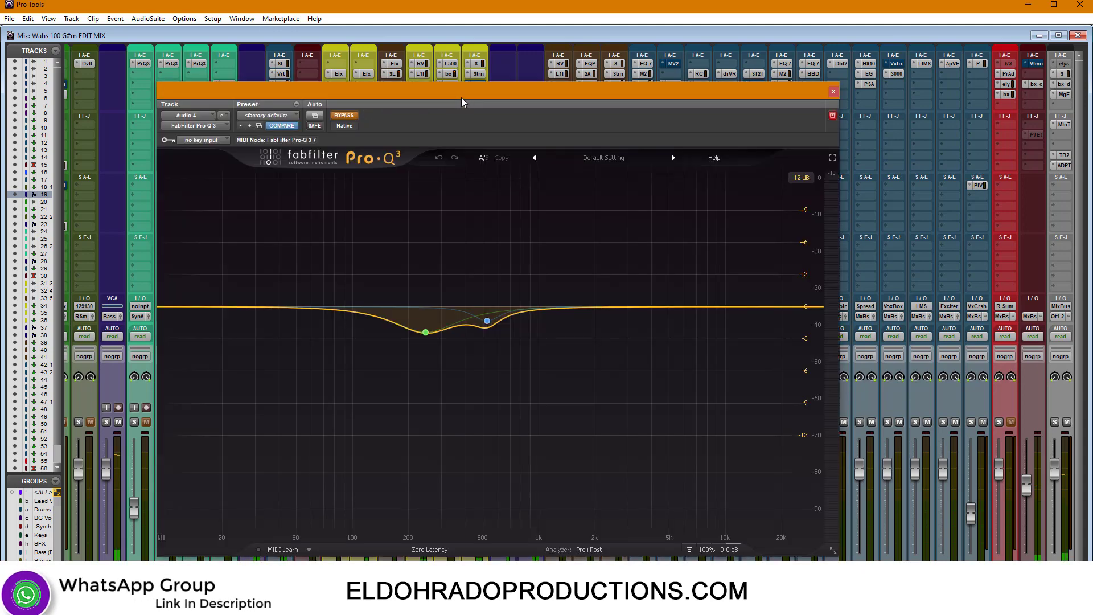
drag(462, 97, 484, 72)
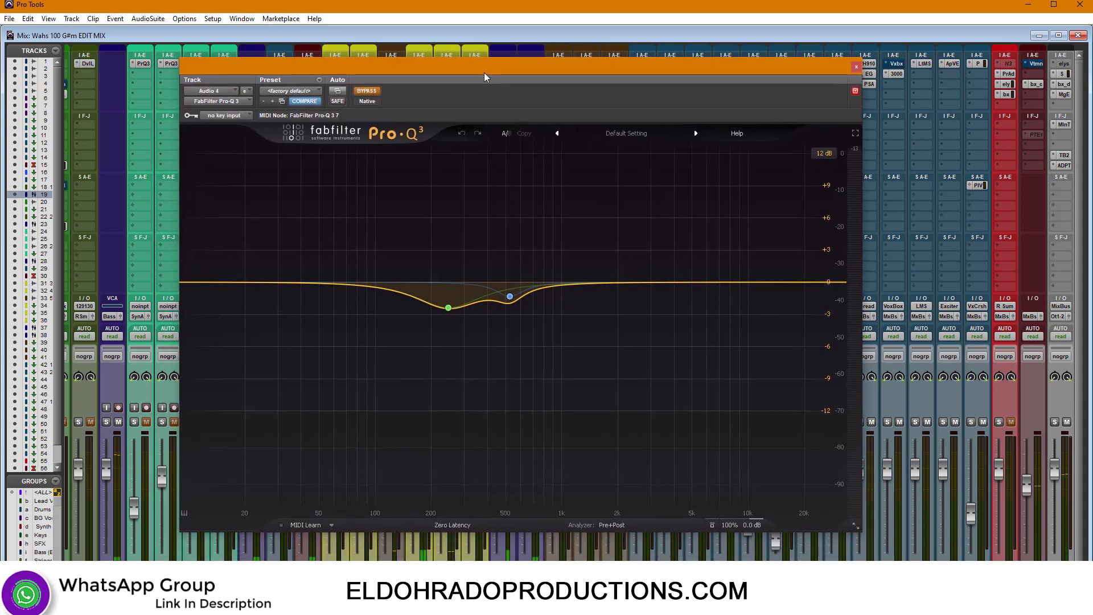
click(373, 93)
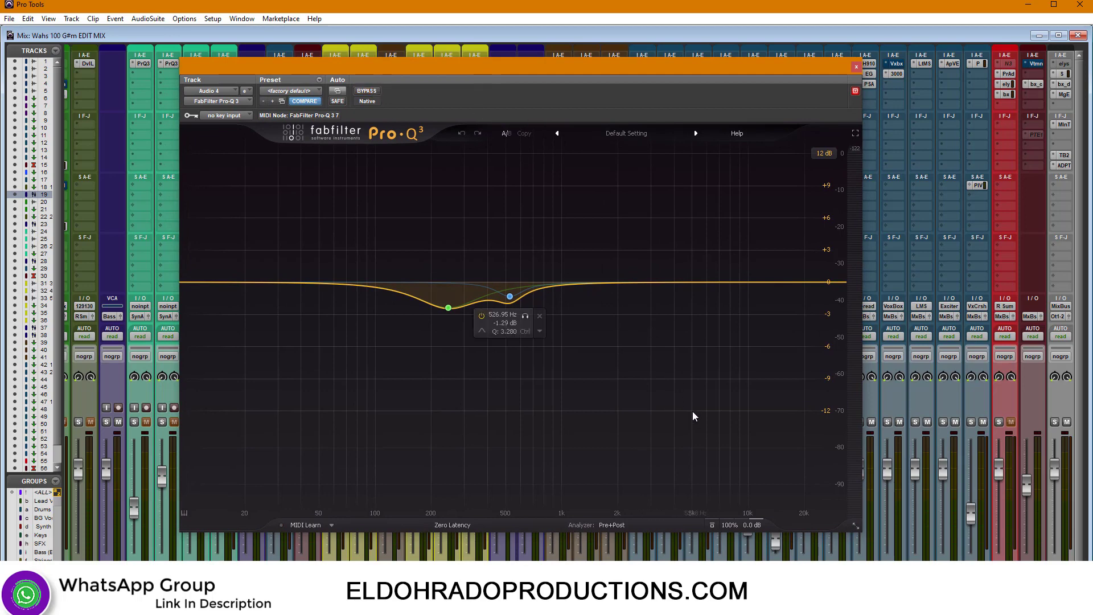
Play the session and compare the Audio 4 vocal with Pro-Q 3's own global bypass on and off
key(space)
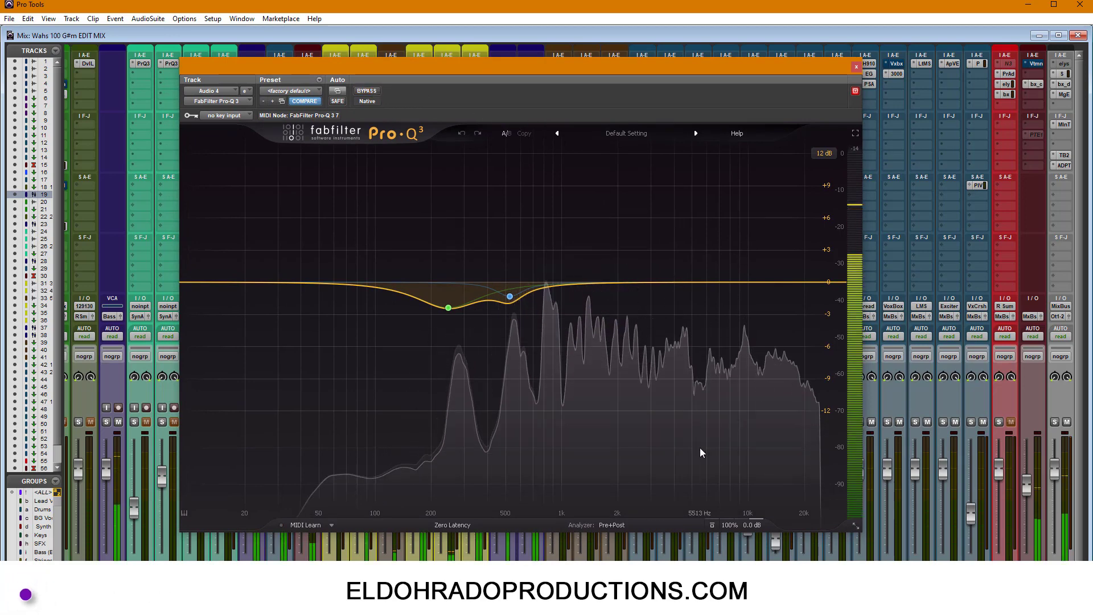
click(710, 525)
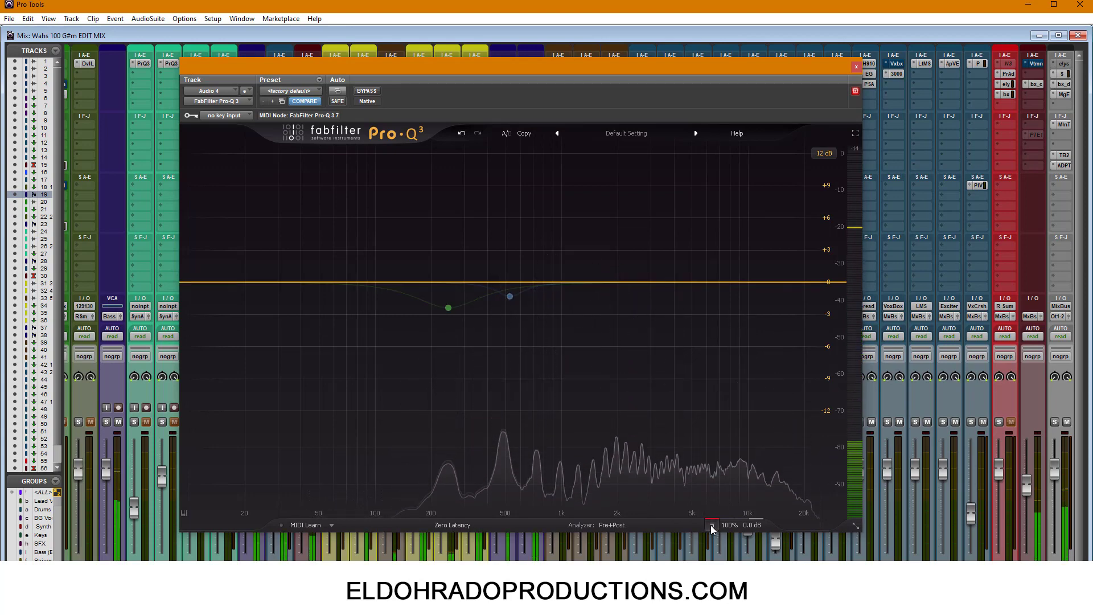
click(710, 524)
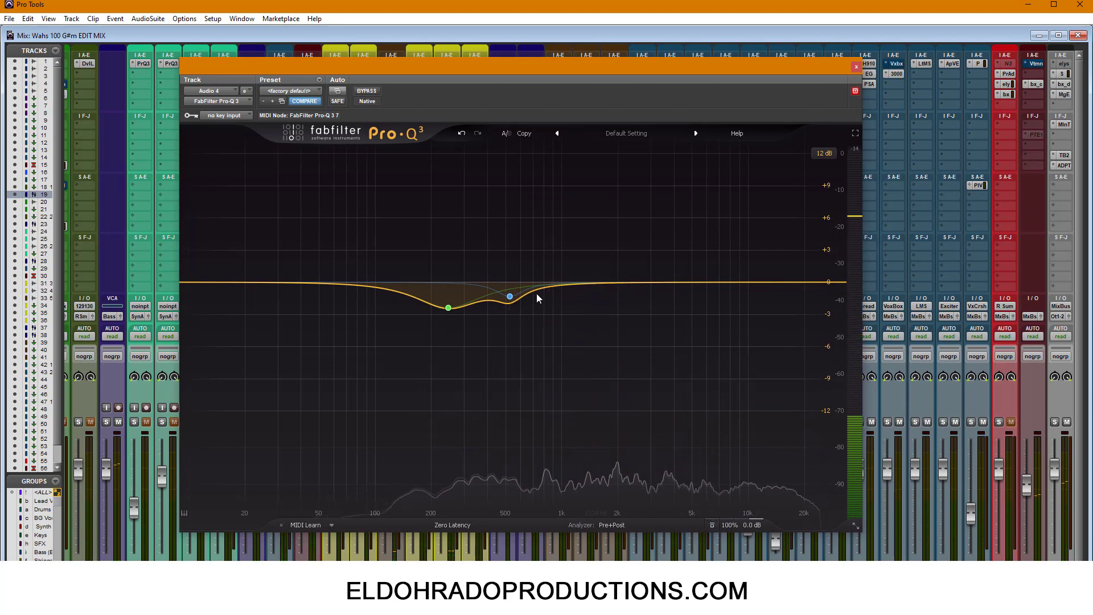
Inspect the settings of the two cut bands in the Audio 4 Pro-Q 3 and close the plug-in
click(510, 295)
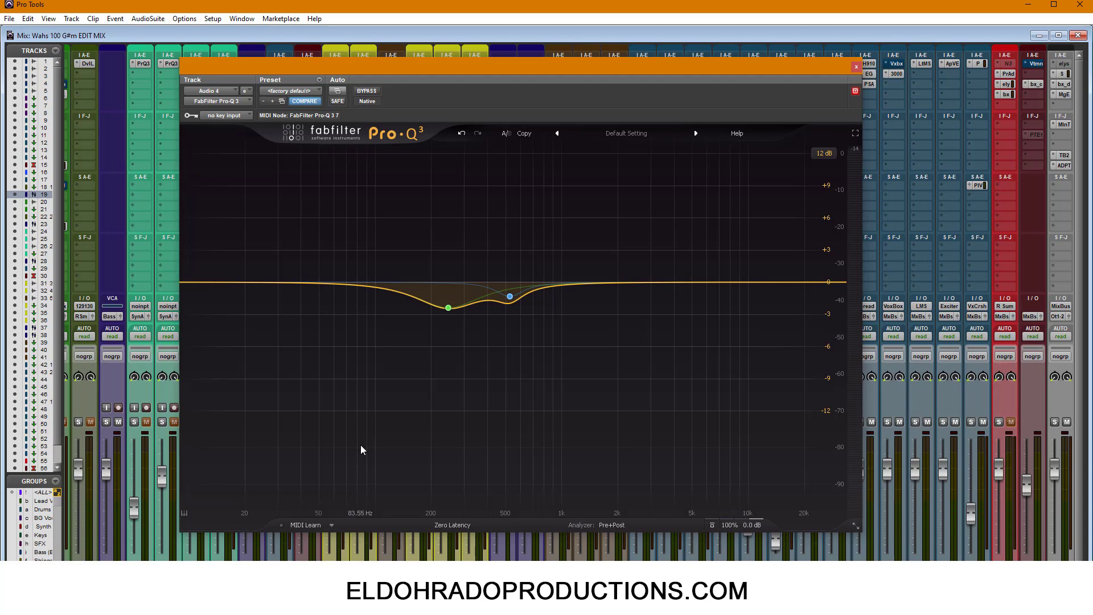
mouse_move(447, 305)
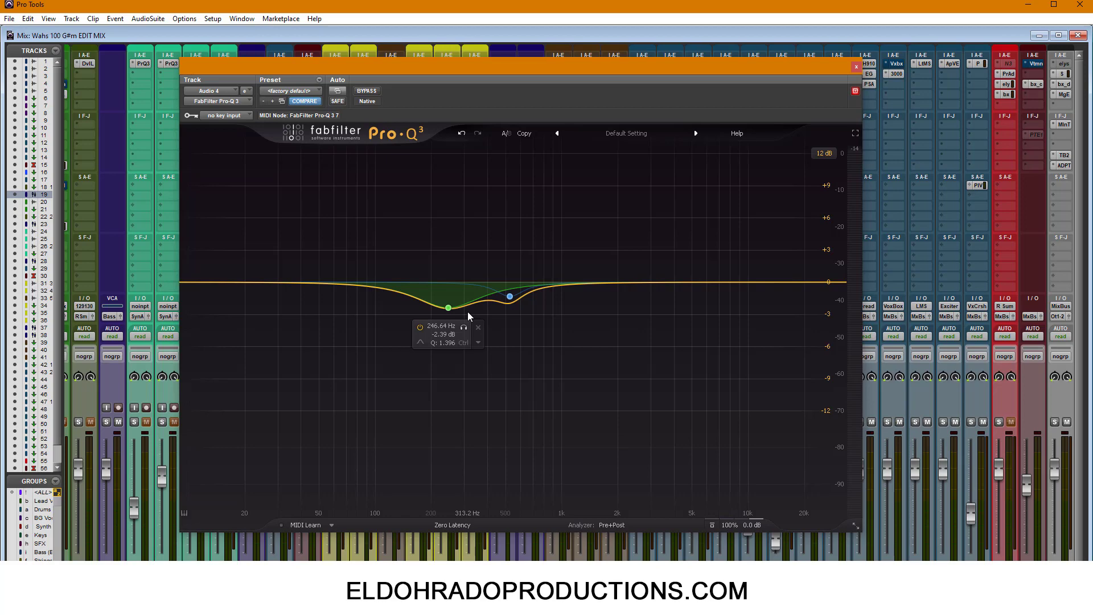
click(855, 67)
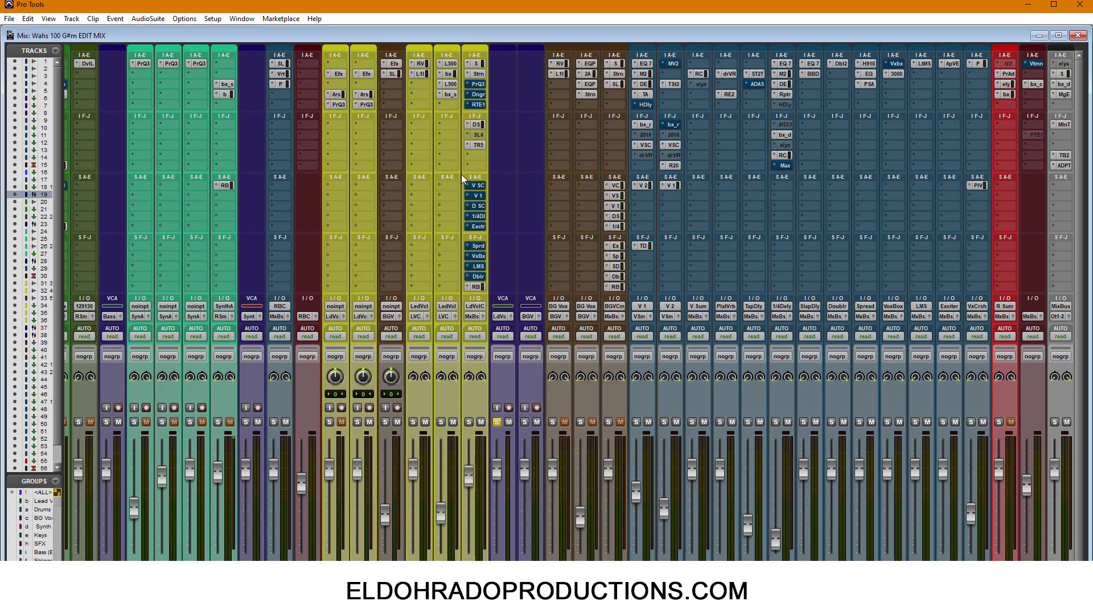
Open the Pro-Q 3 windows of the Lead Vox Combi and Audio 4 tracks and arrange them side by side
click(478, 84)
drag(489, 74, 477, 105)
mouse_move(555, 331)
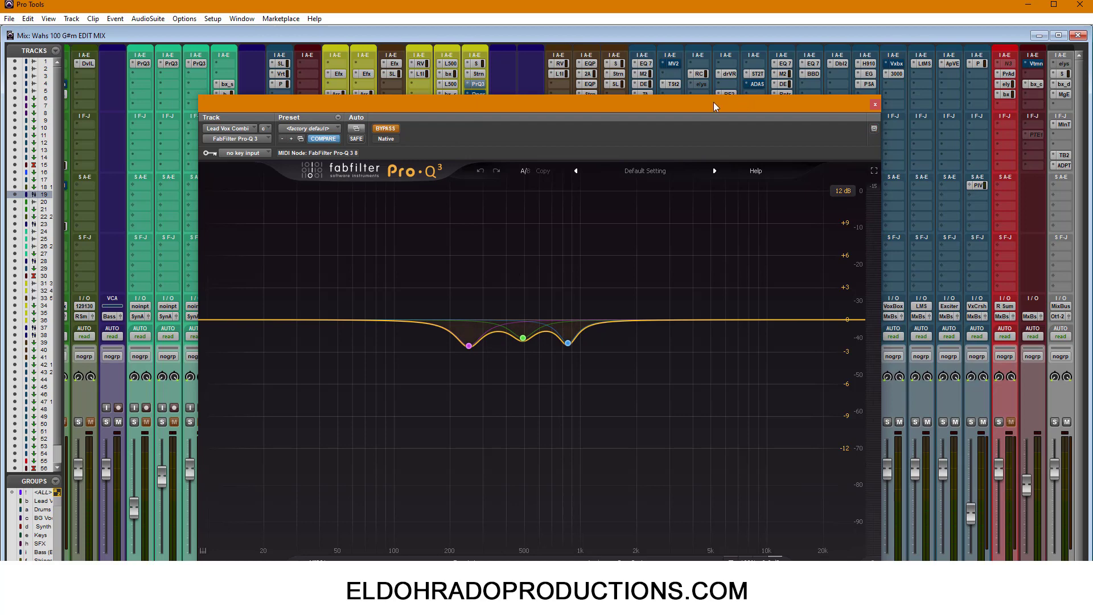
drag(714, 106, 891, 91)
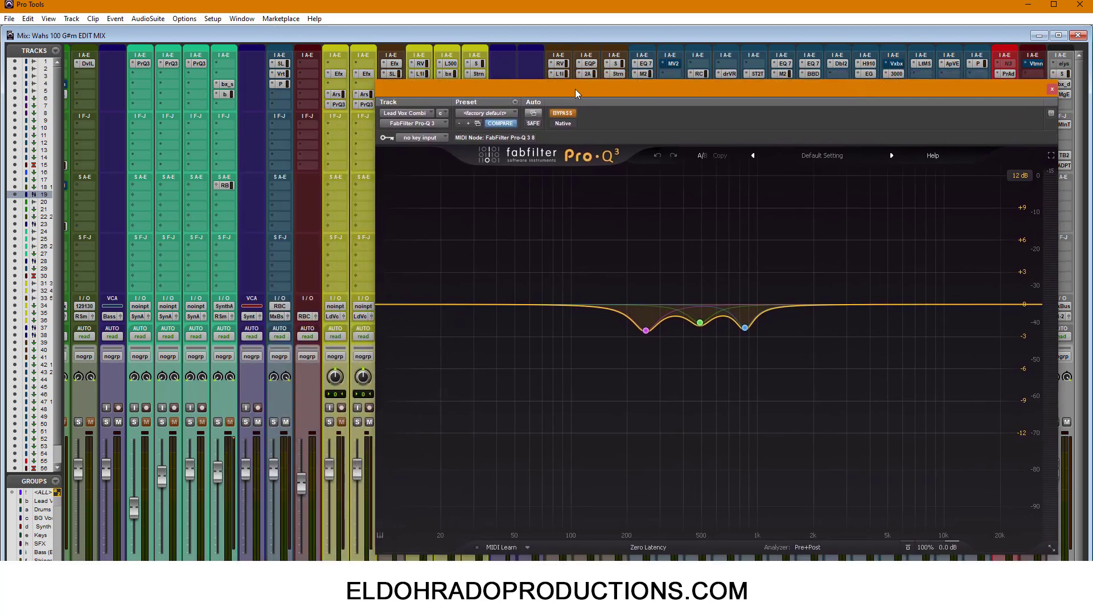
click(364, 104)
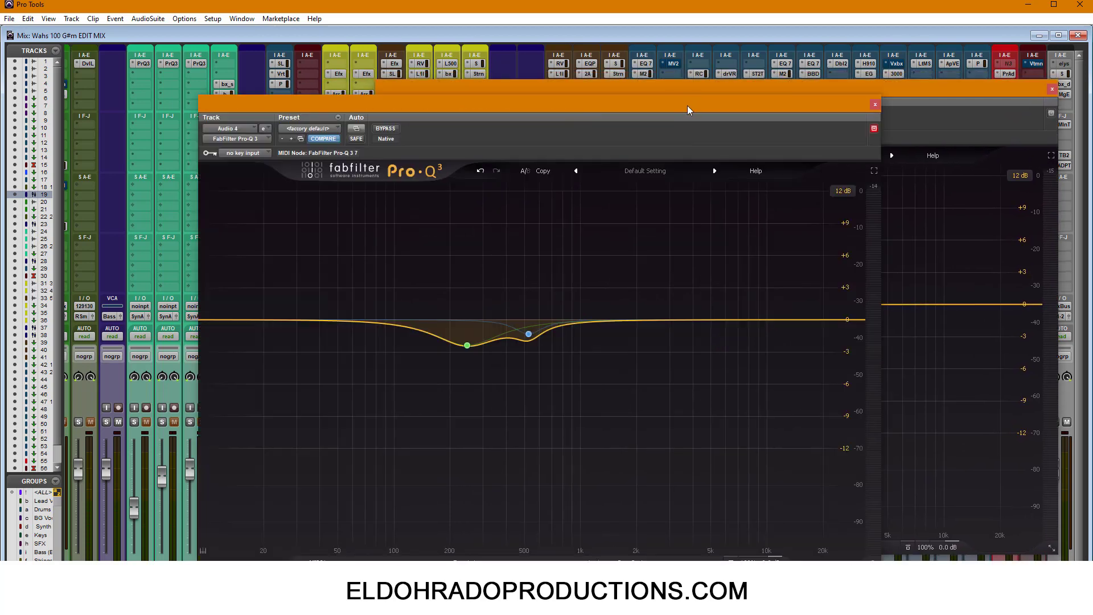
drag(688, 105, 501, 86)
click(681, 94)
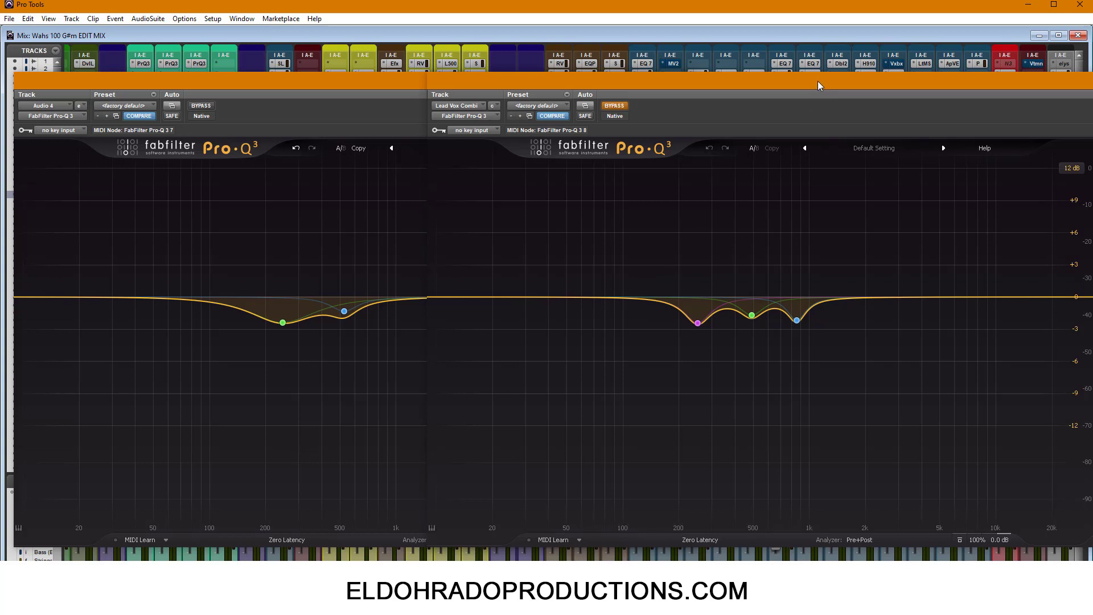
mouse_move(818, 81)
mouse_down()
mouse_move(718, 83)
mouse_move(822, 72)
mouse_up()
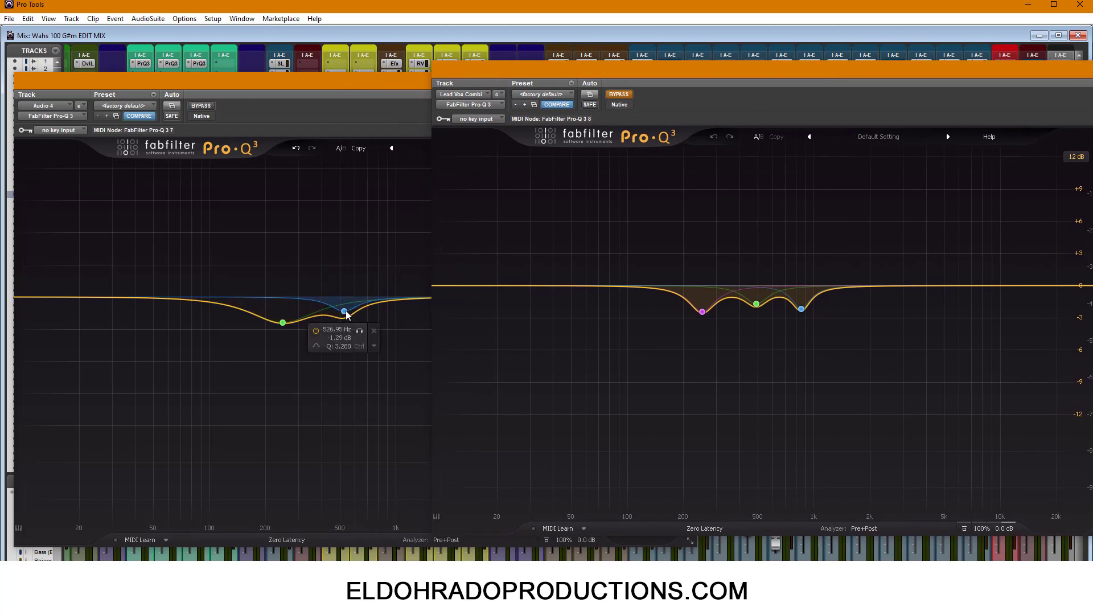
Compare the frequency, gain and Q of the cut bands in the Audio 4 and Lead Vox Combi equalizers
click(284, 322)
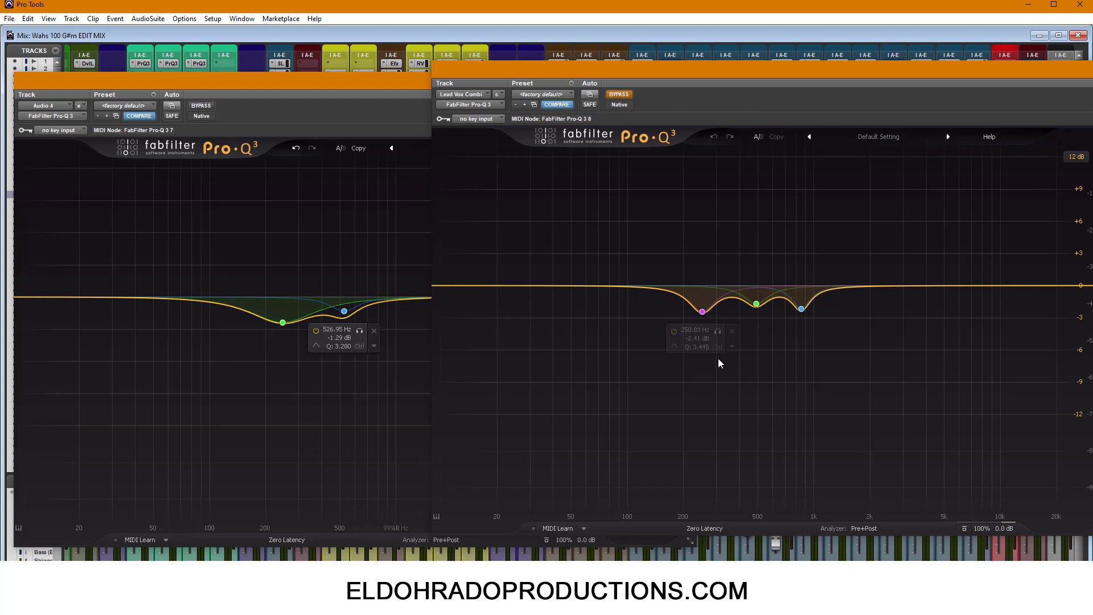
mouse_move(707, 316)
mouse_move(760, 306)
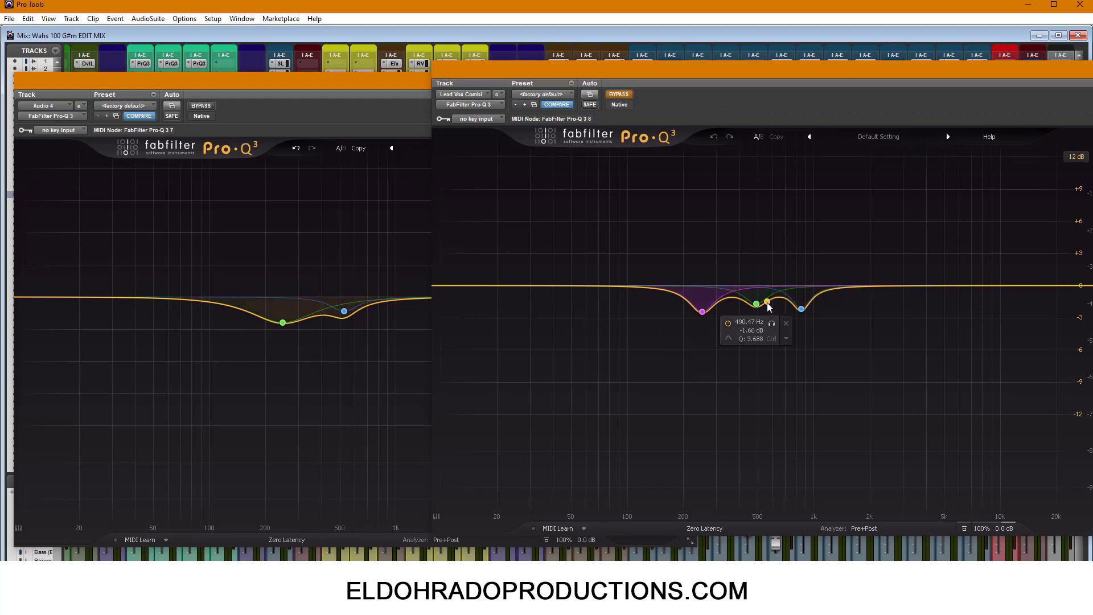
mouse_move(809, 311)
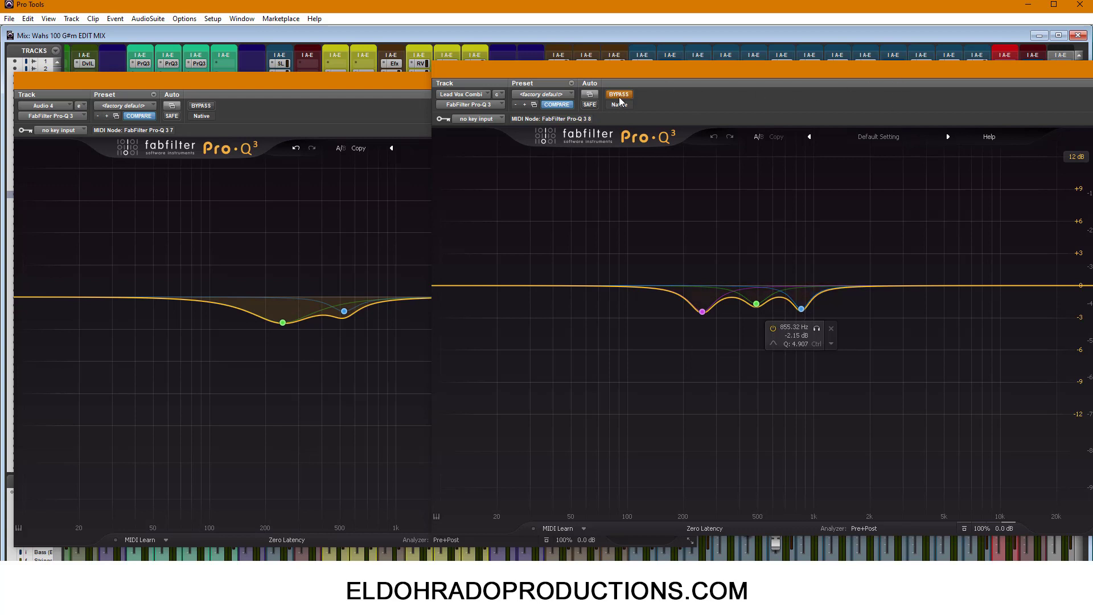
Play the session while toggling the Lead Vox Combi Pro-Q 3 effect bypass, leaving the equalizer active
drag(629, 70, 566, 70)
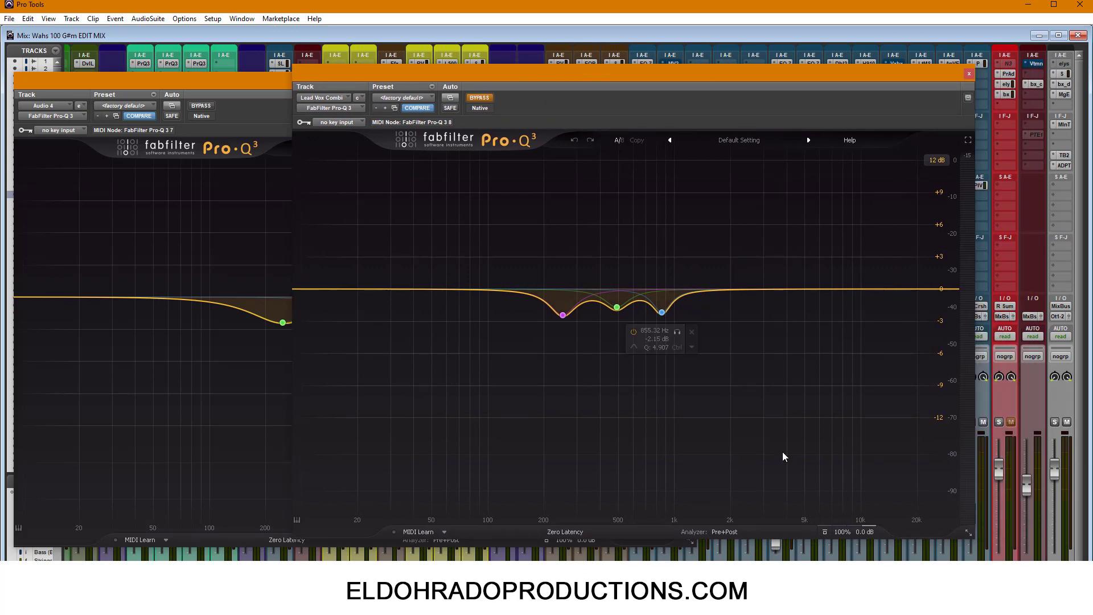
key(space)
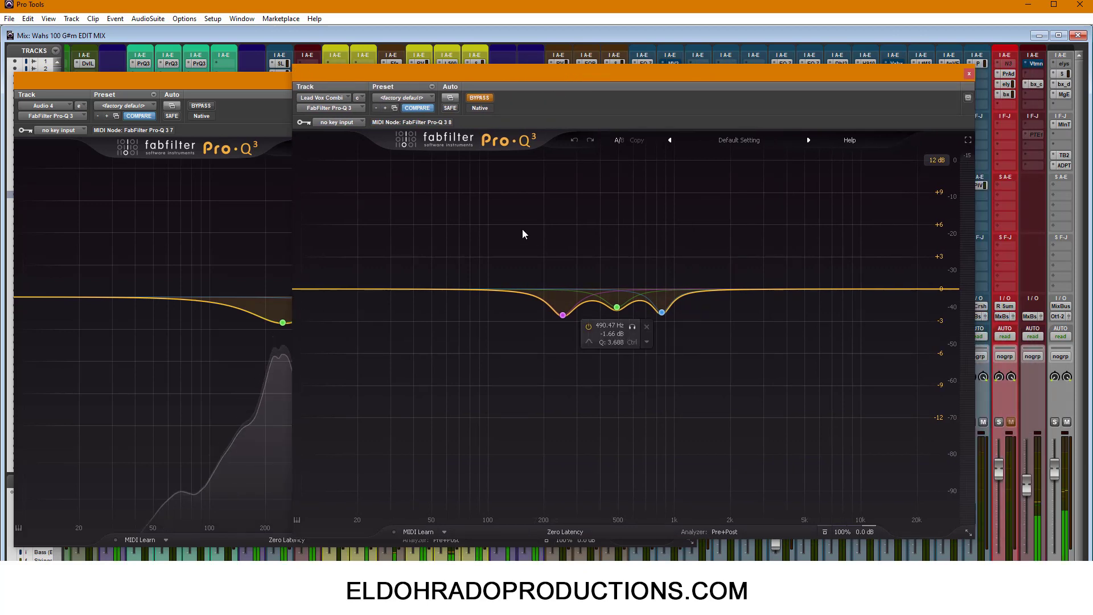
click(478, 98)
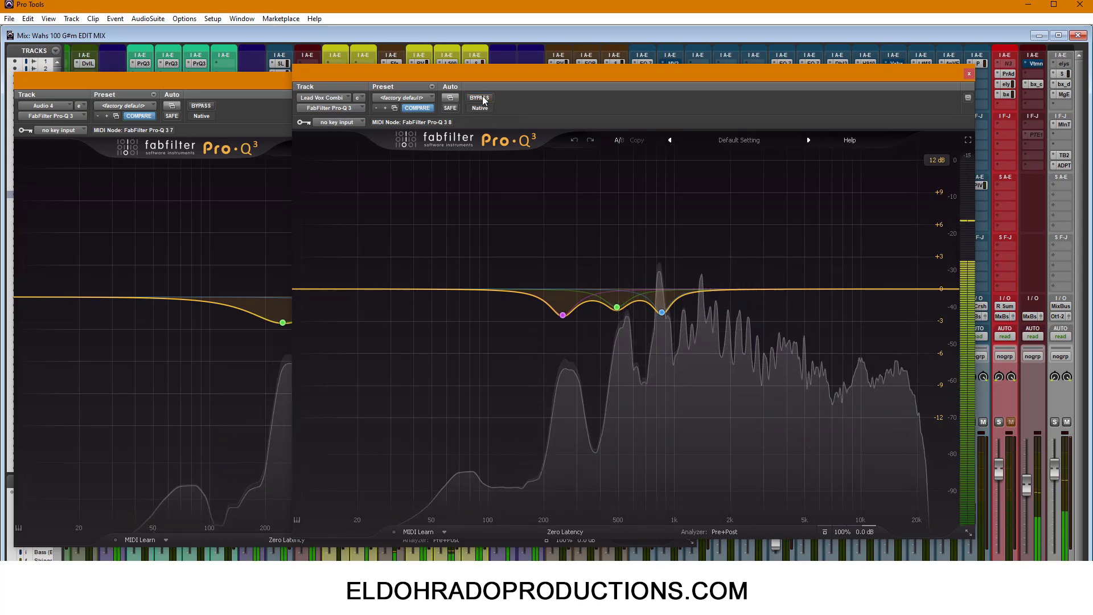
click(482, 98)
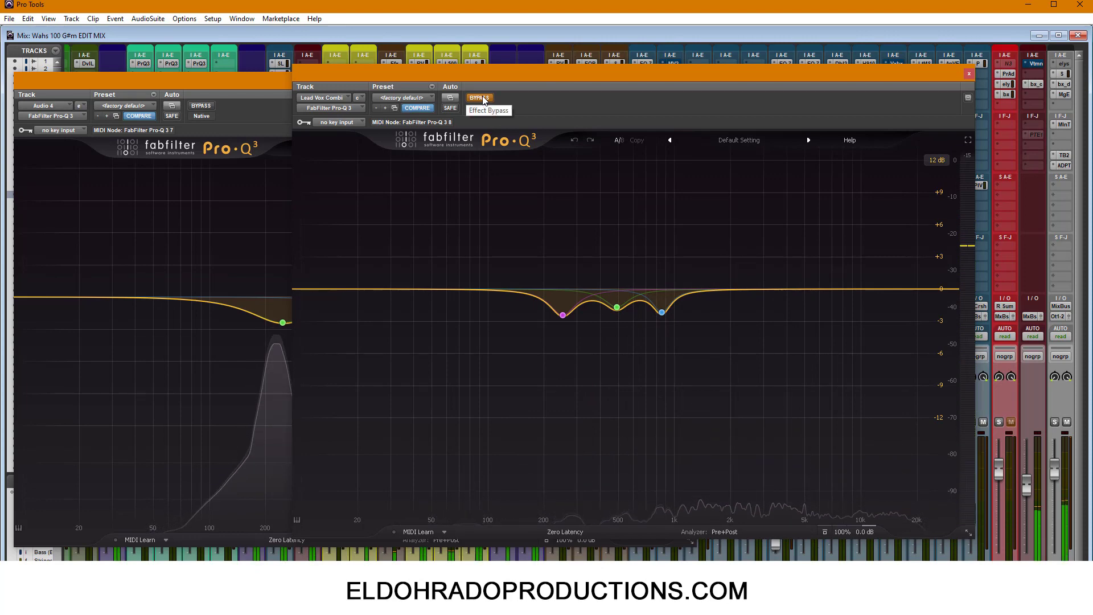
click(483, 98)
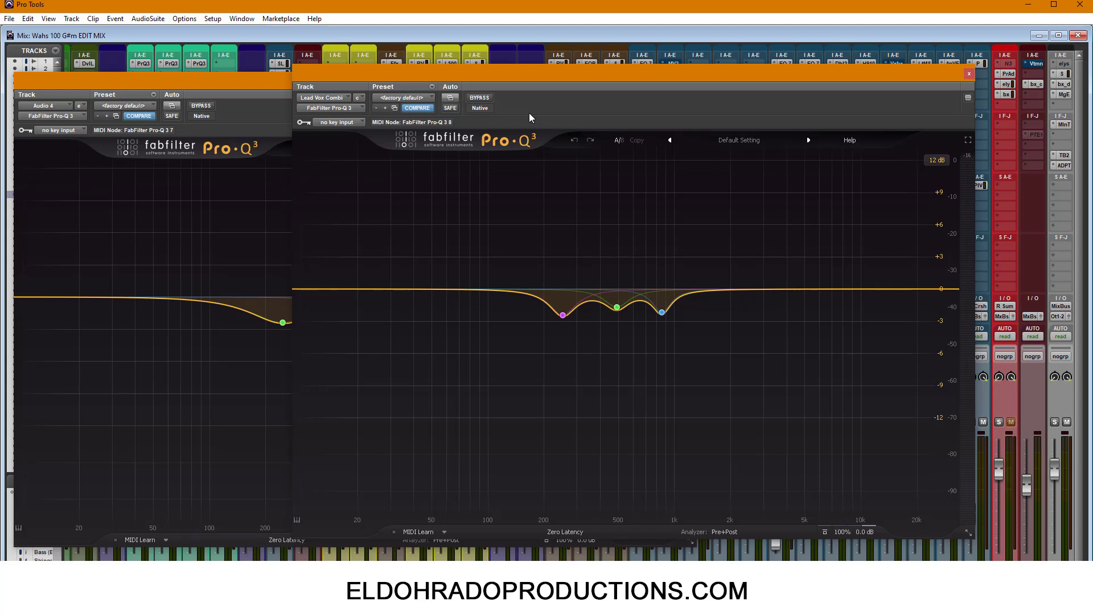
Play the session again and compare the Lead Vox Combi vocal with Pro-Q 3's own global bypass on and off
key(space)
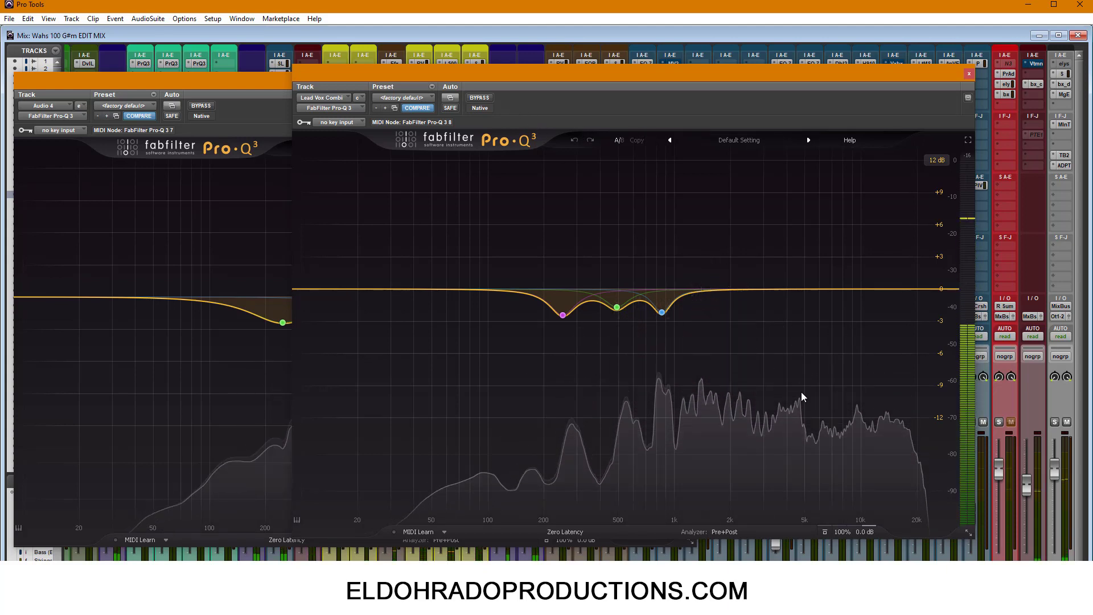
click(824, 531)
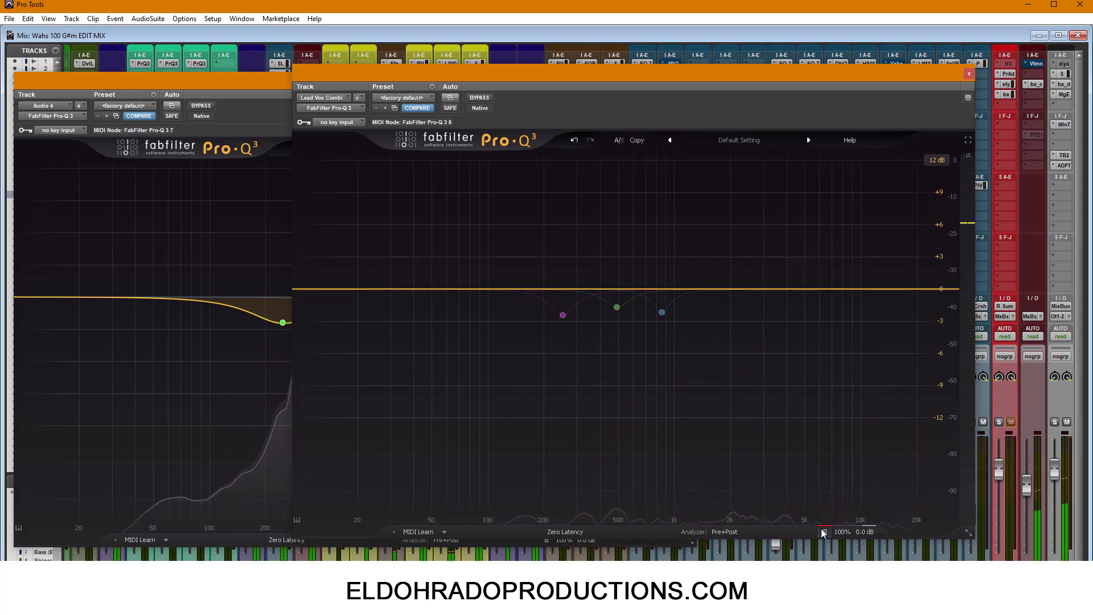
click(824, 532)
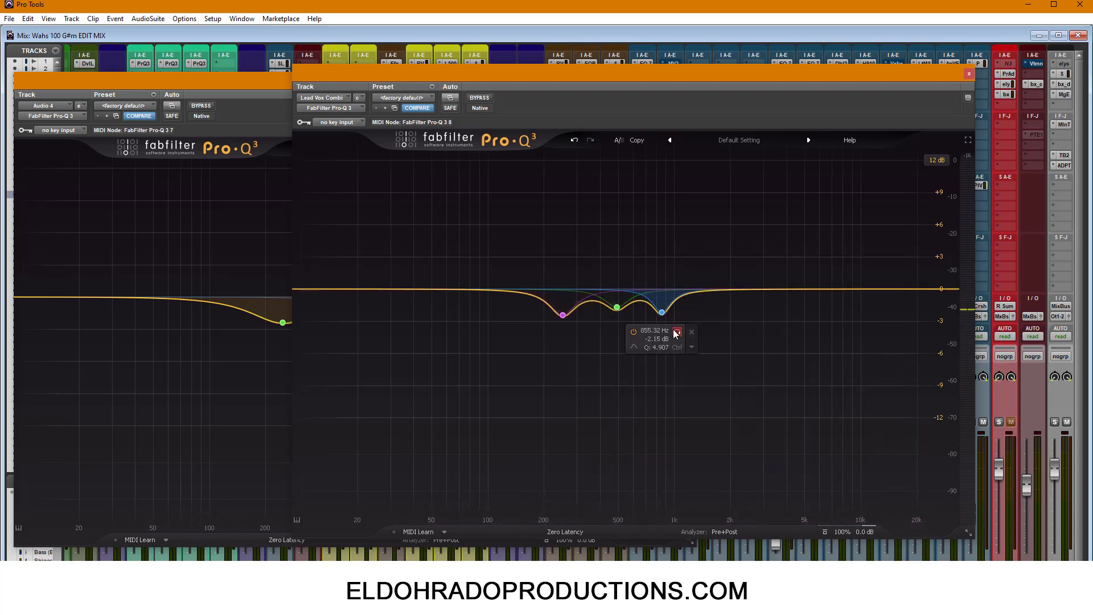
Audition the 855.32 Hz band on its own in the Lead Vox Combi Pro-Q 3 and close that plug-in
key(space)
drag(677, 336, 678, 336)
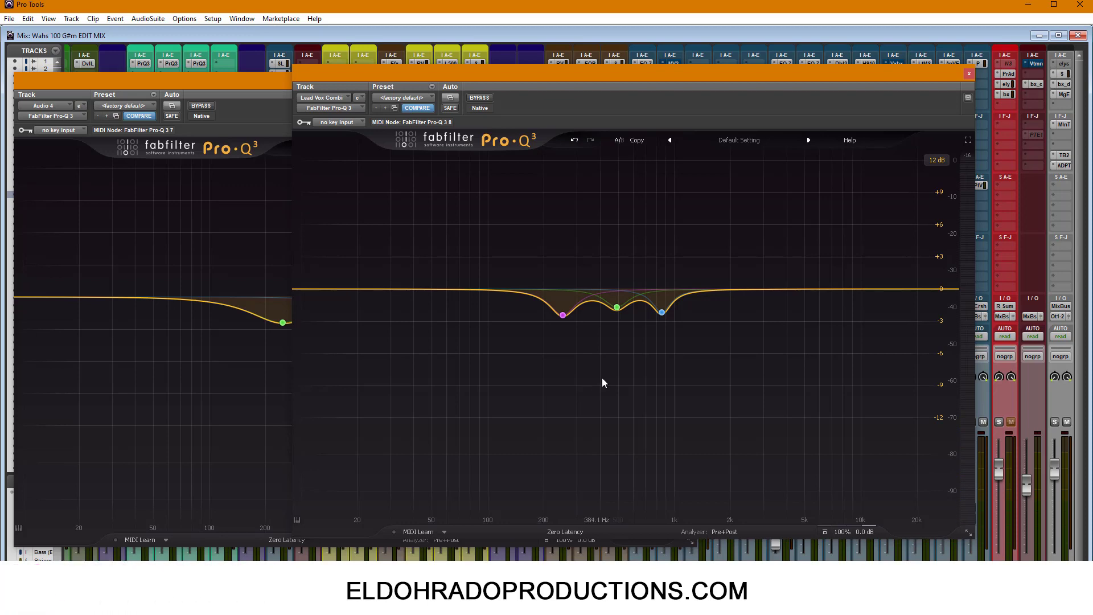
mouse_move(691, 345)
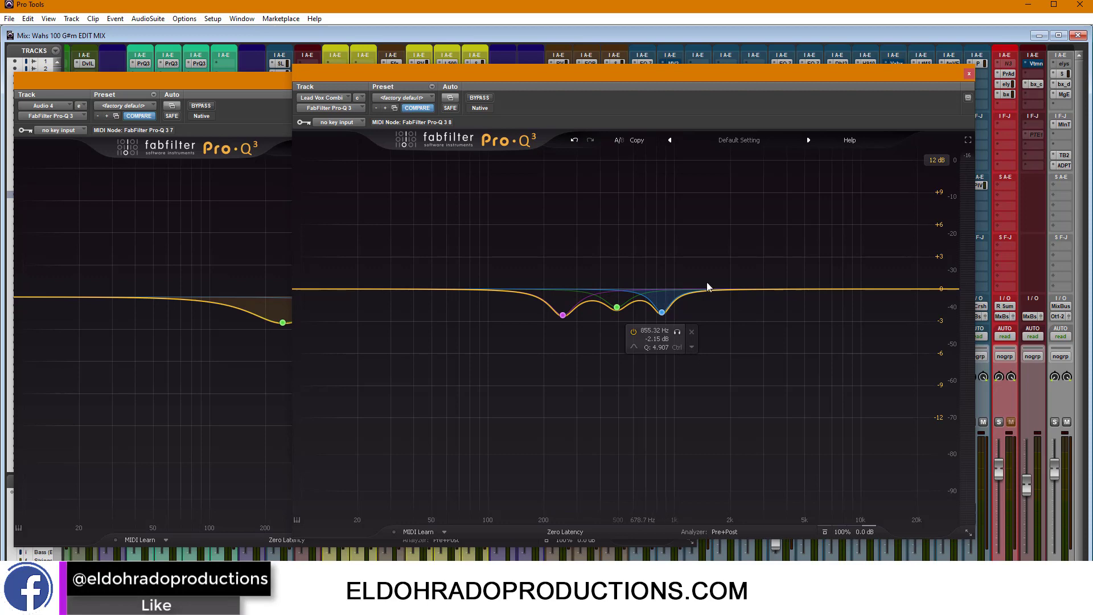
click(969, 75)
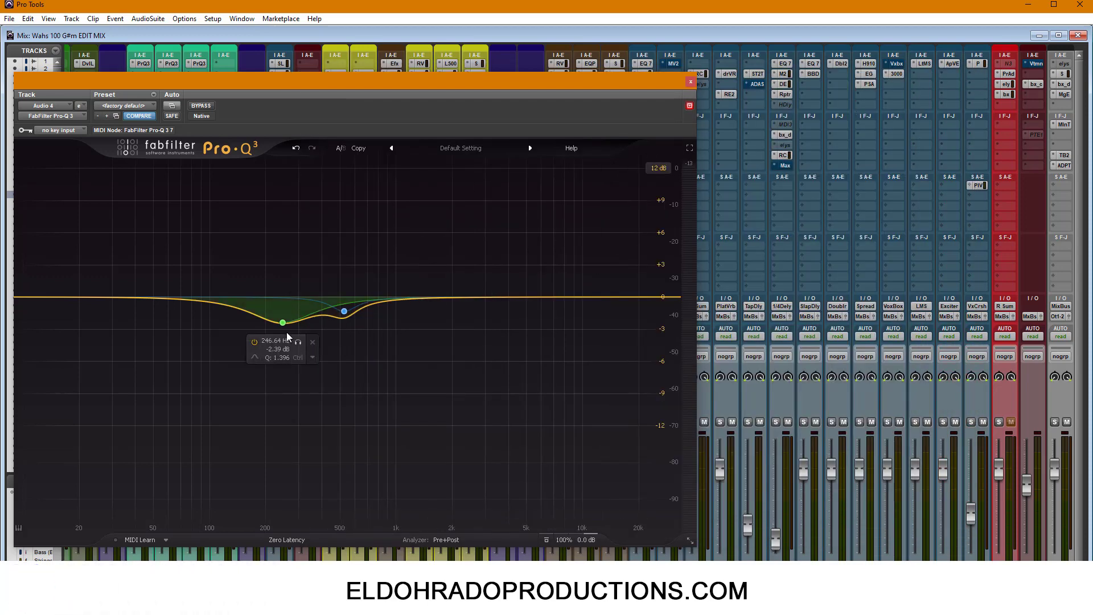
Close the Audio 4 Pro-Q 3 and open the Dangerous BAX EQ on the Lead Vox Combi track for examination
click(690, 82)
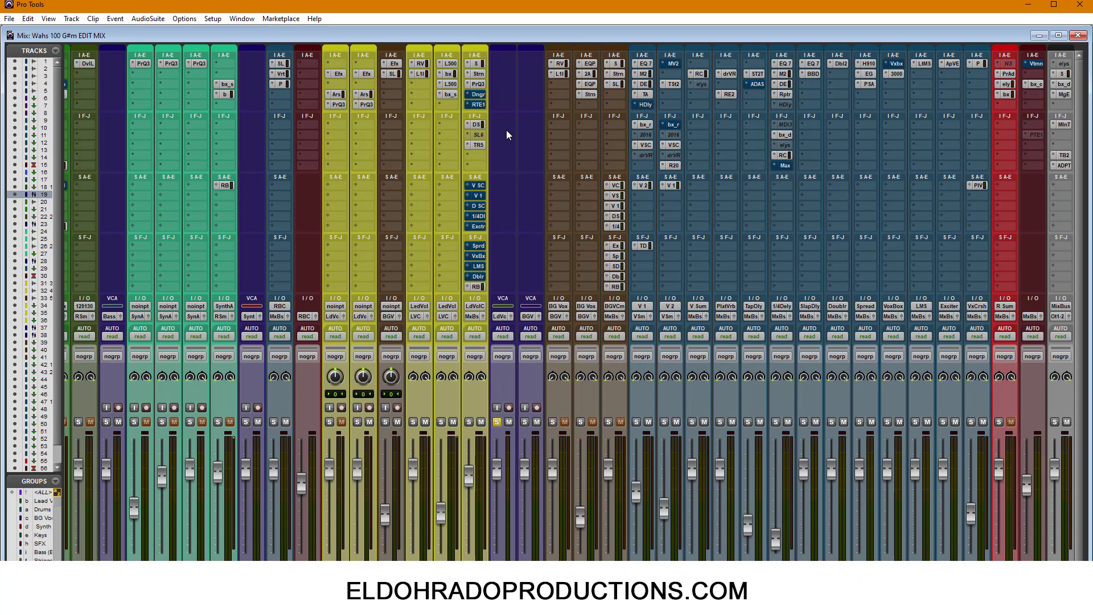
click(480, 95)
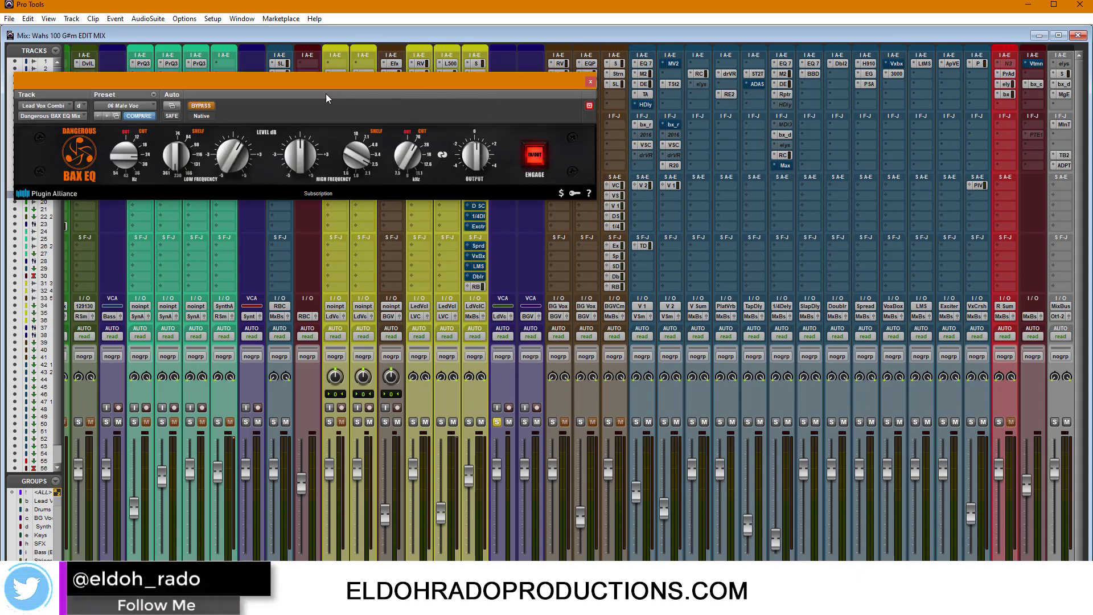
drag(326, 84, 531, 171)
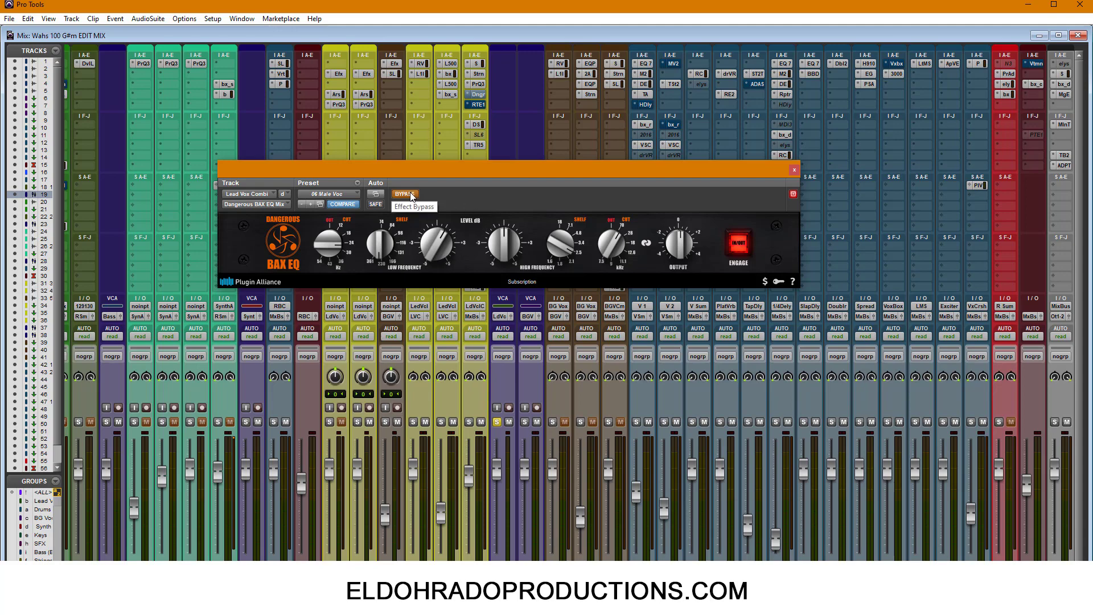
drag(454, 169, 457, 159)
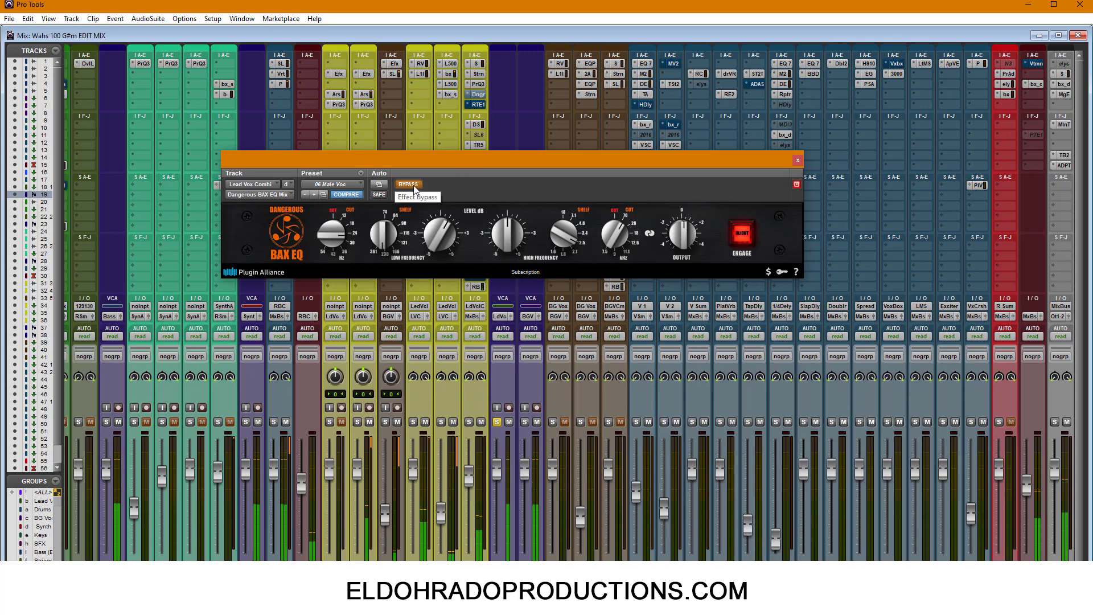
Play the session while toggling the BAX EQ effect bypass on Lead Vox Combi, leaving the equalizer active
click(415, 188)
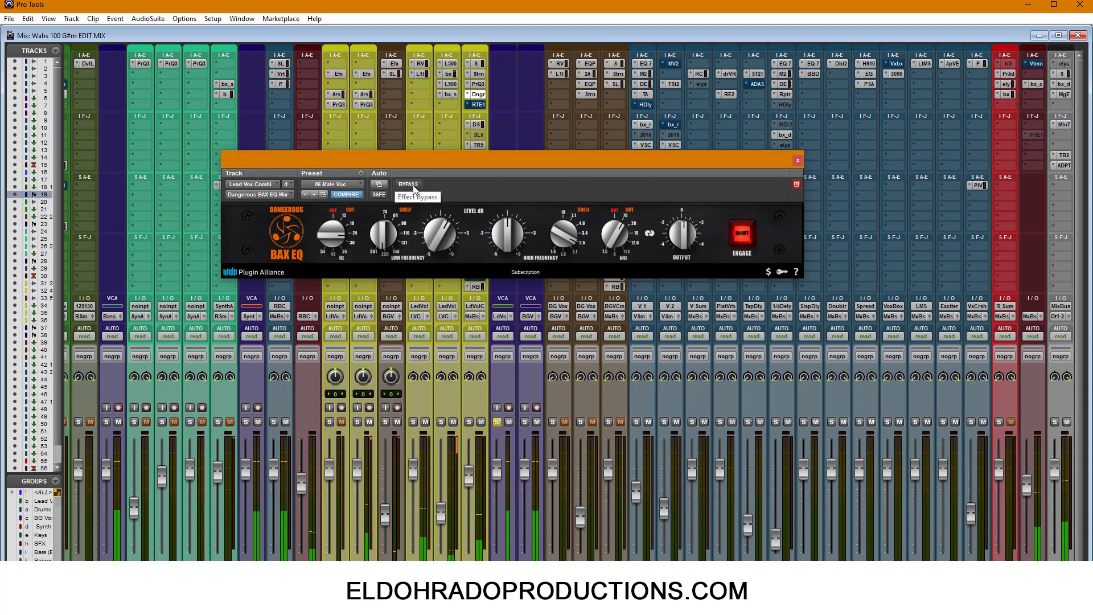
click(413, 187)
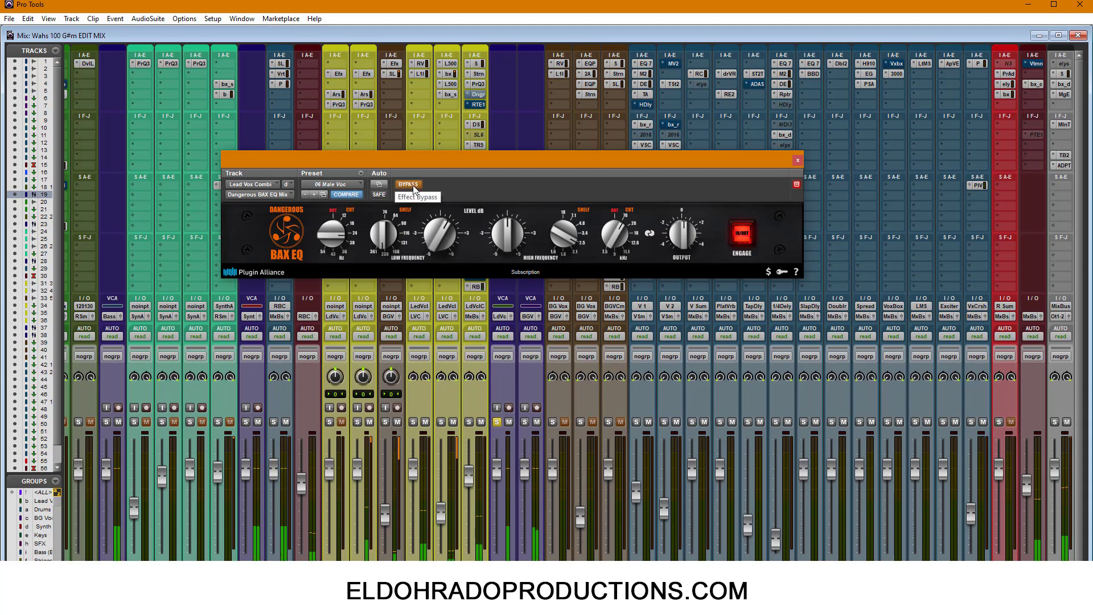
click(408, 185)
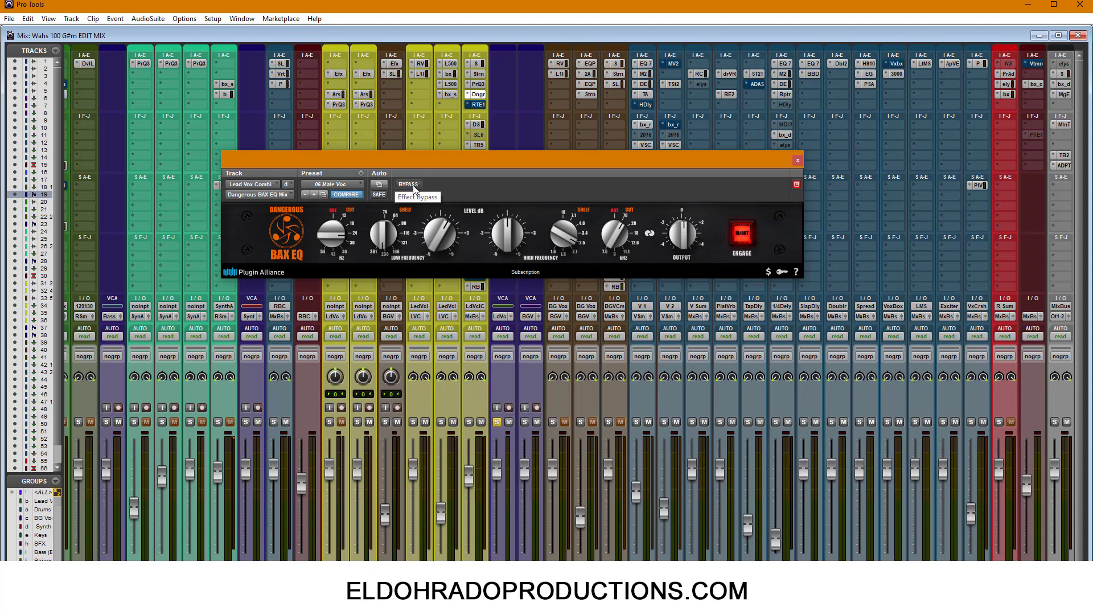
Compare the Lead Vox Combi vocal with the BAX EQ's own Engage switch off and on, and close the plug-in
click(745, 239)
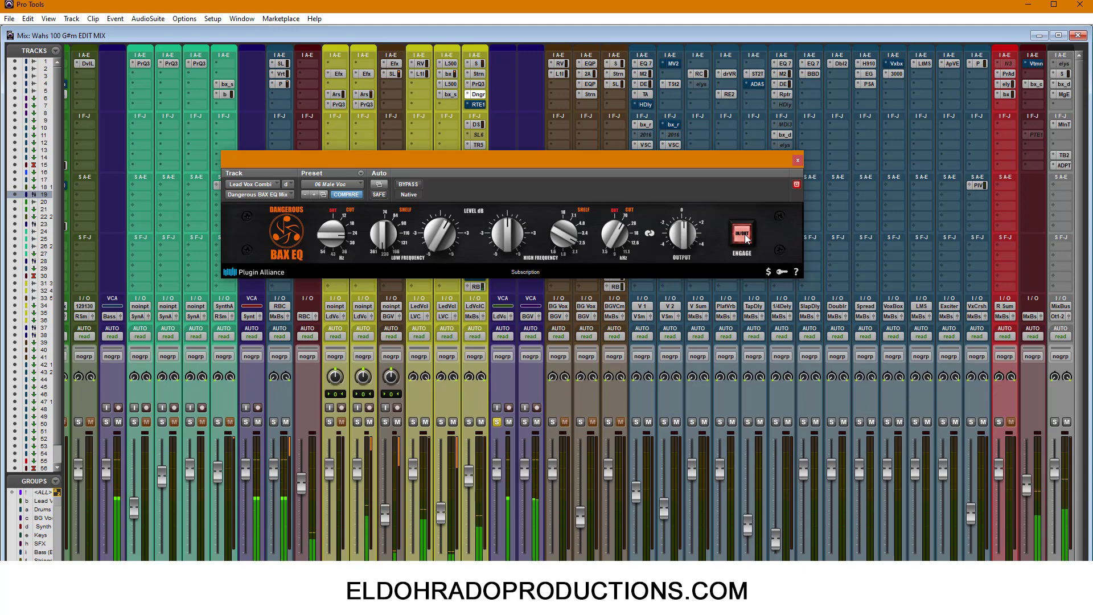
click(745, 239)
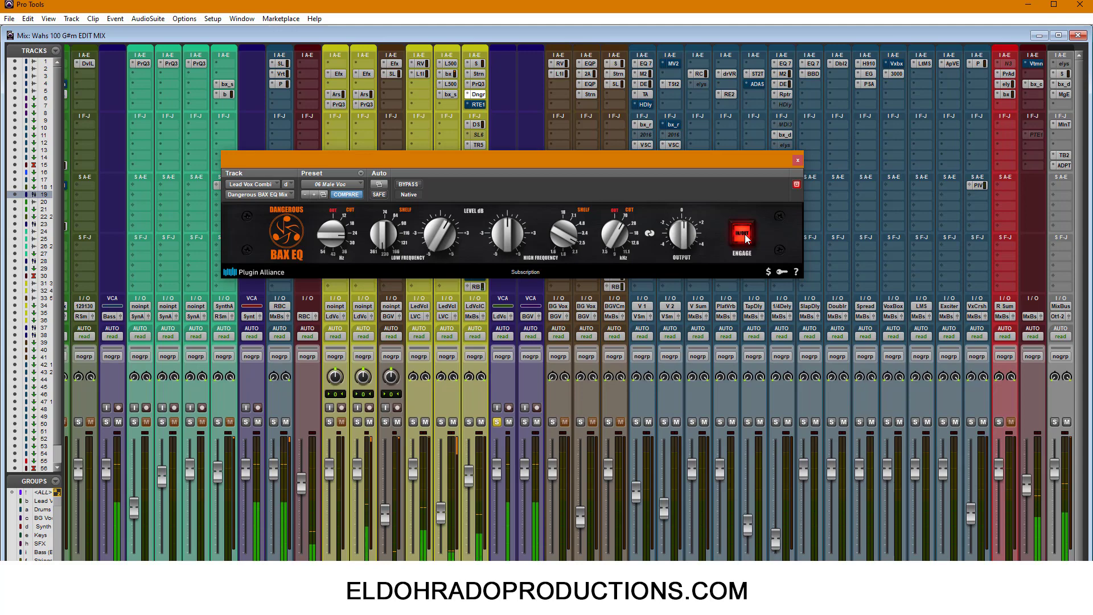
click(745, 240)
click(745, 239)
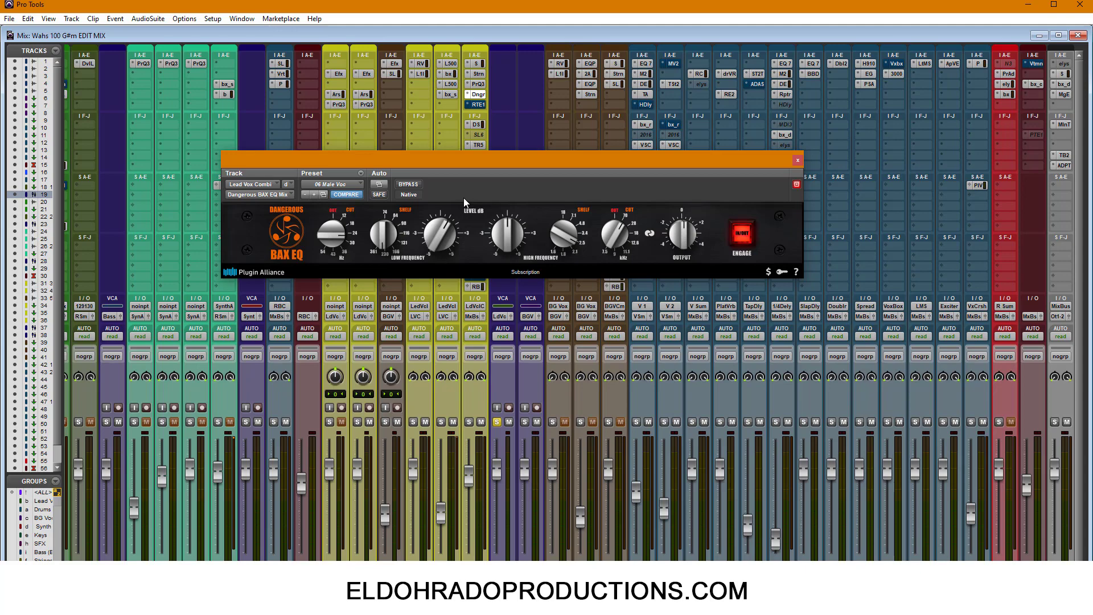
click(796, 160)
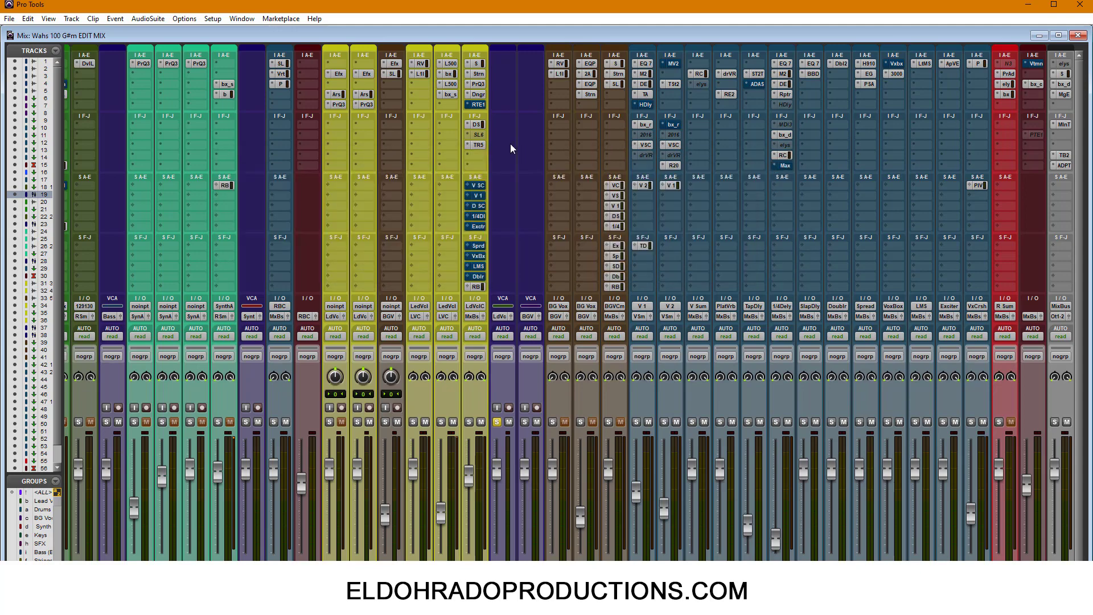
Open the Rule Tec EQ1A on the Lead Vox Combi track and examine its low- and high-frequency boost and attenuation settings
click(482, 105)
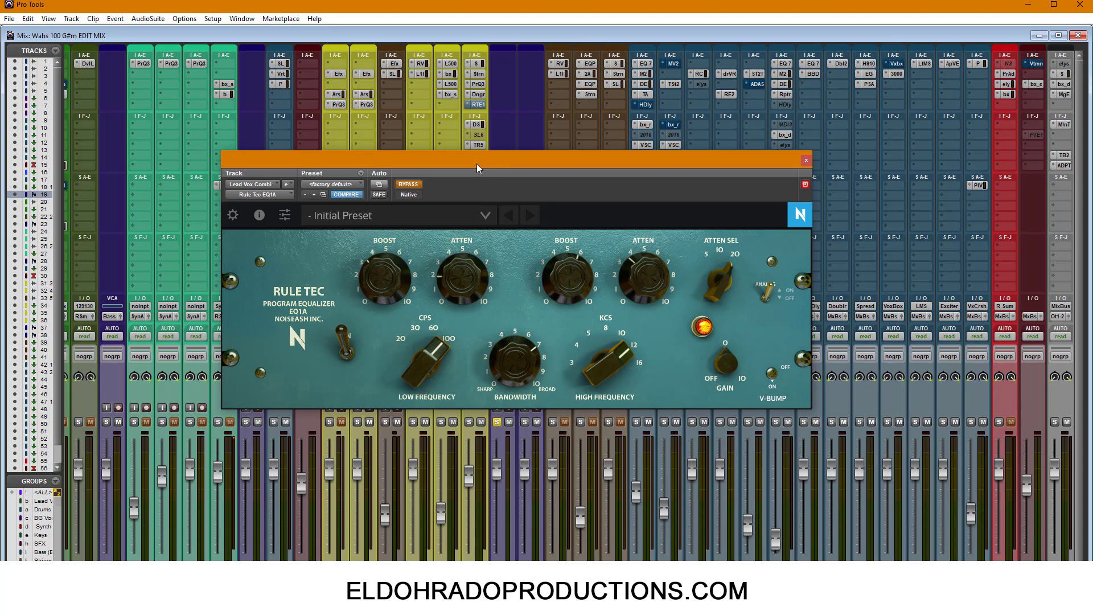
drag(488, 159, 507, 206)
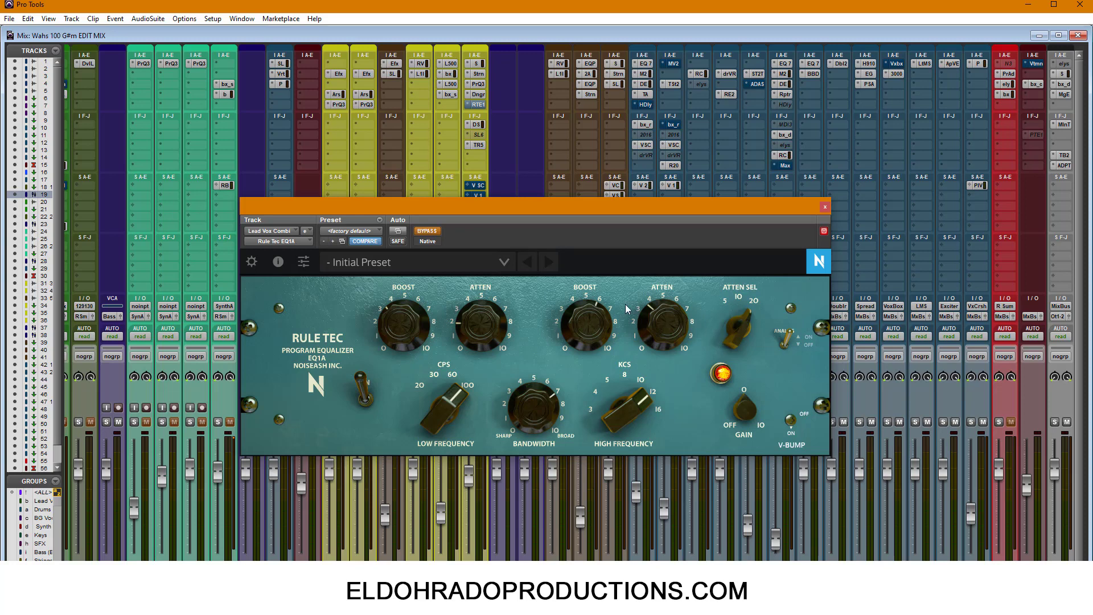
drag(521, 205, 520, 217)
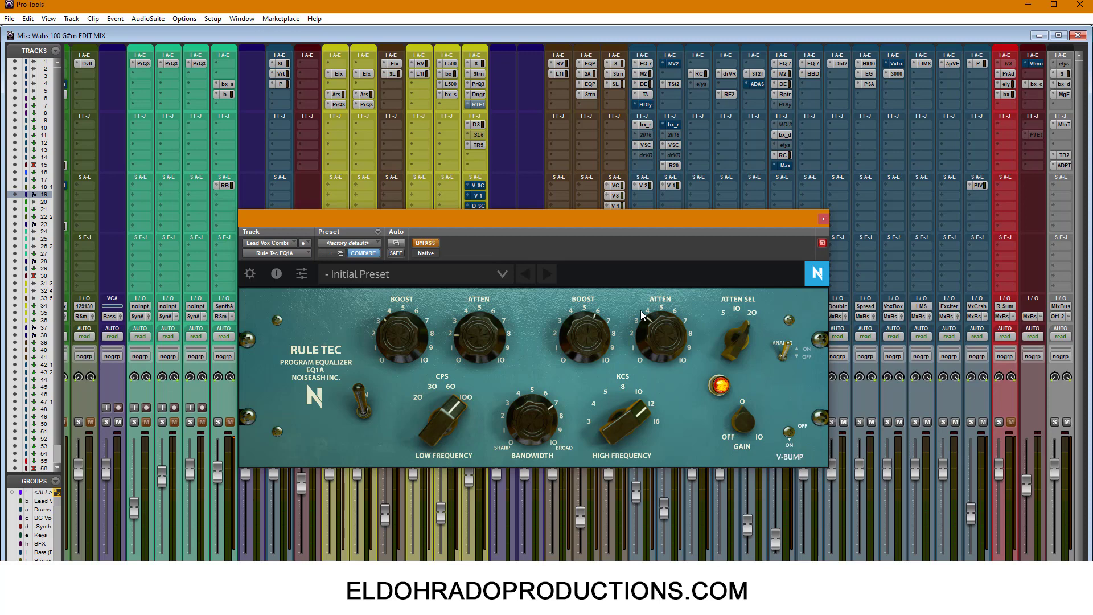
drag(479, 217, 488, 215)
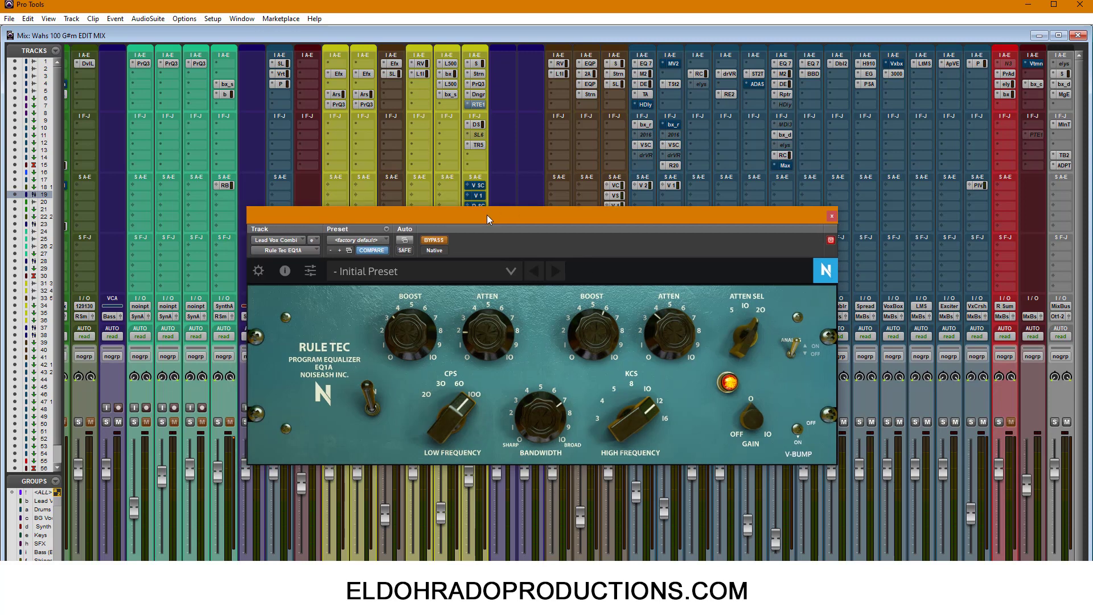
Play the session while toggling the Rule Tec EQ1A effect bypass on Lead Vox Combi, leaving the equalizer active
click(434, 240)
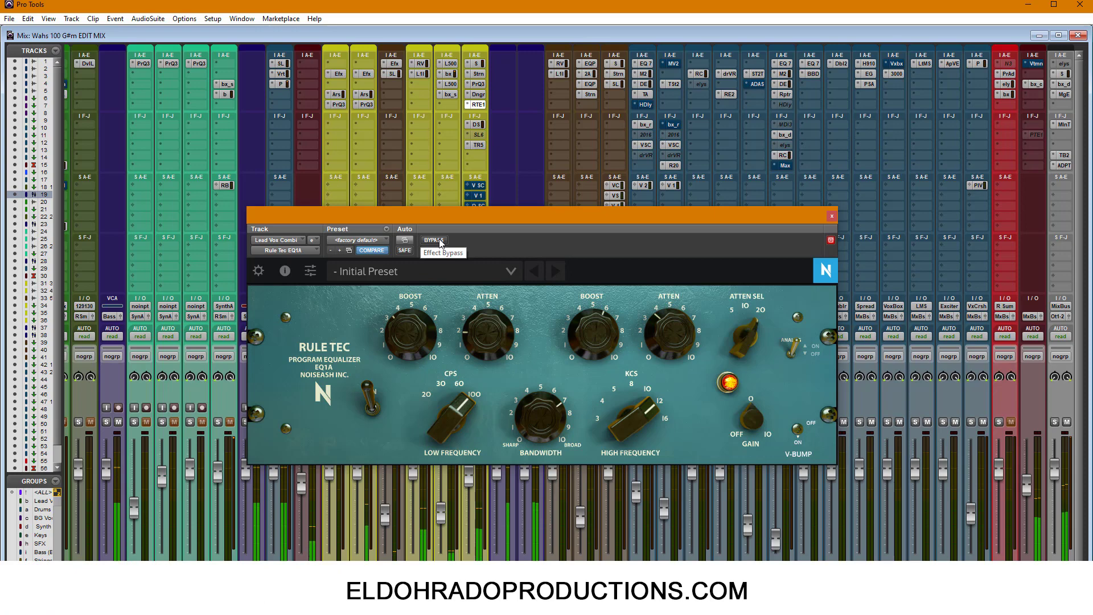
click(434, 240)
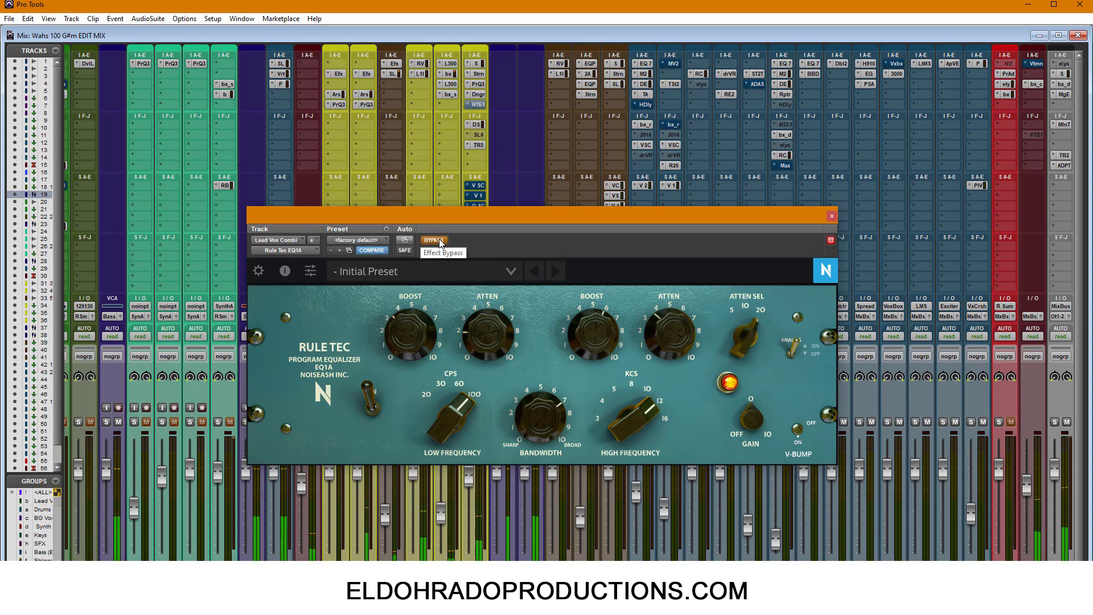
click(433, 240)
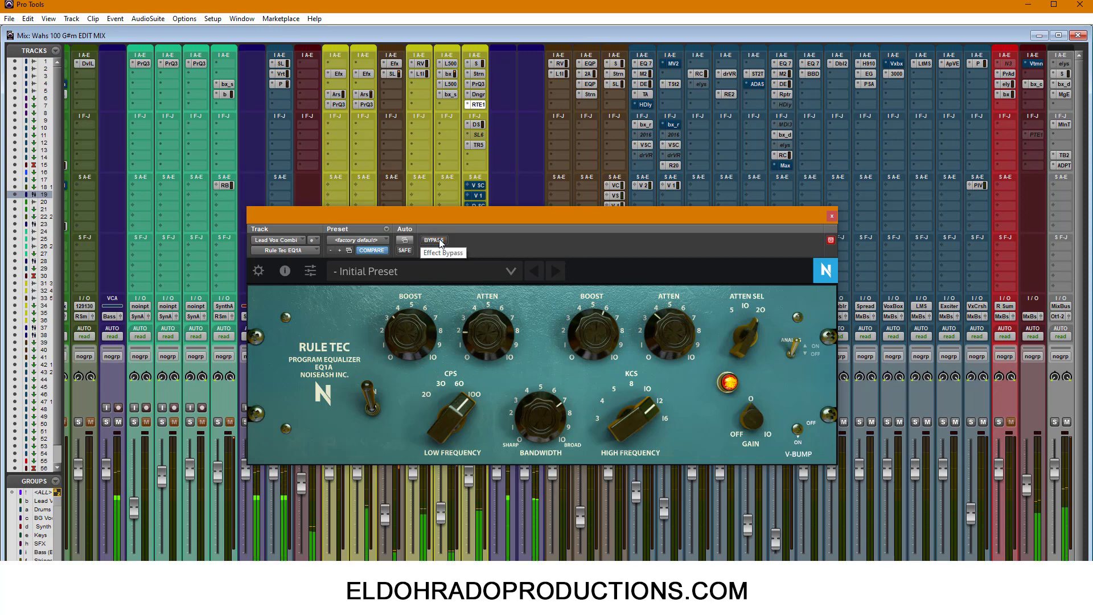
Compare the soloed vocal with the individual vocal track's Pro-Q 3 and the Lead Vox Combi Pro-Q 3, BAX EQ and Rule Tec bypassed and active
drag(505, 214, 504, 181)
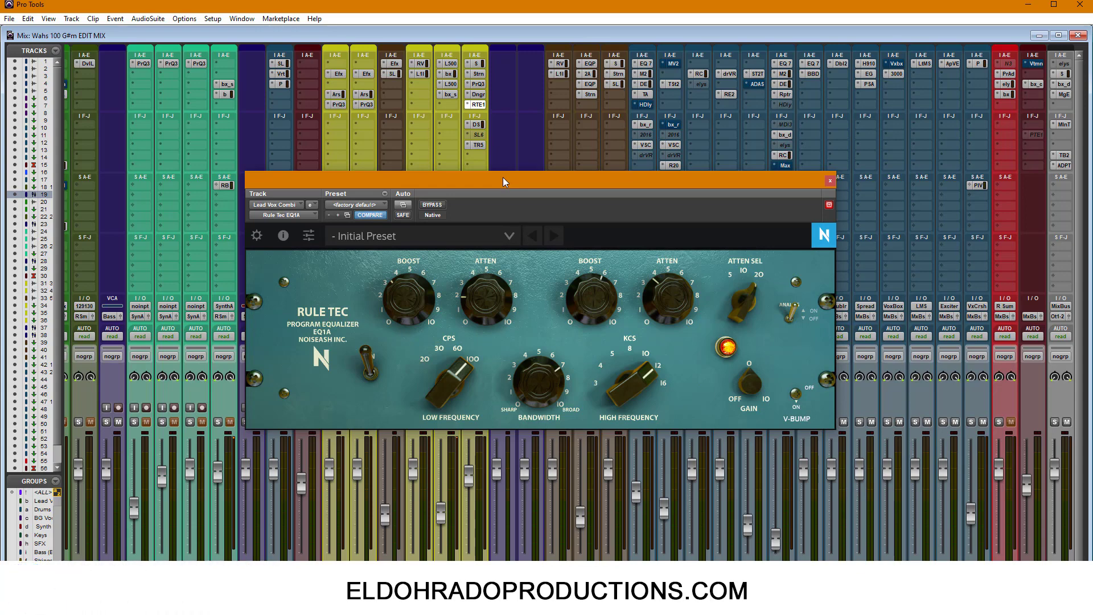
ctrl+click(481, 85)
ctrl+click(367, 106)
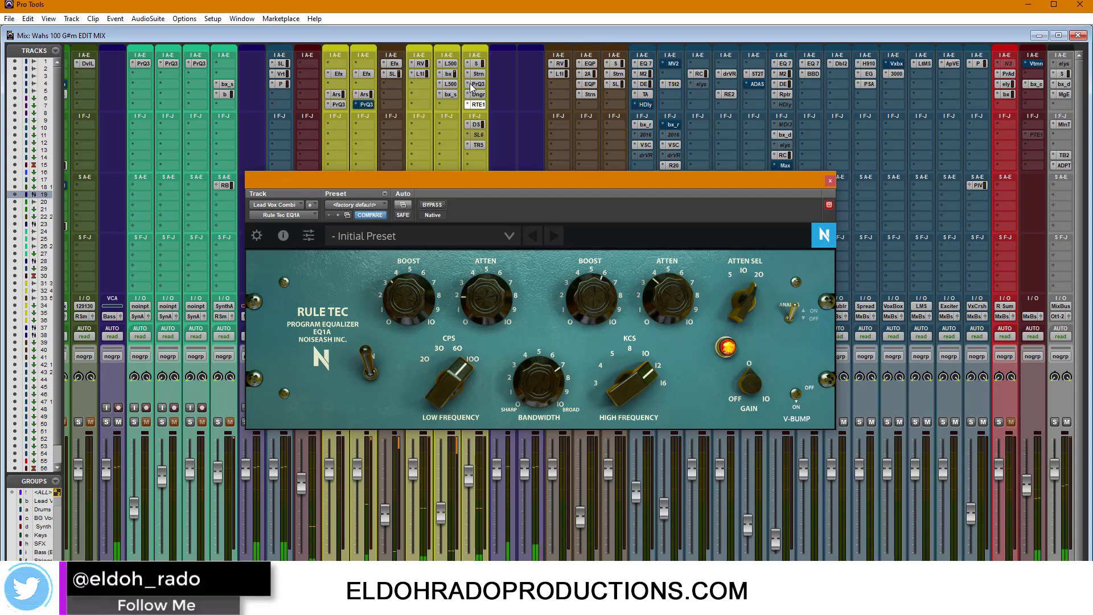
ctrl+click(478, 104)
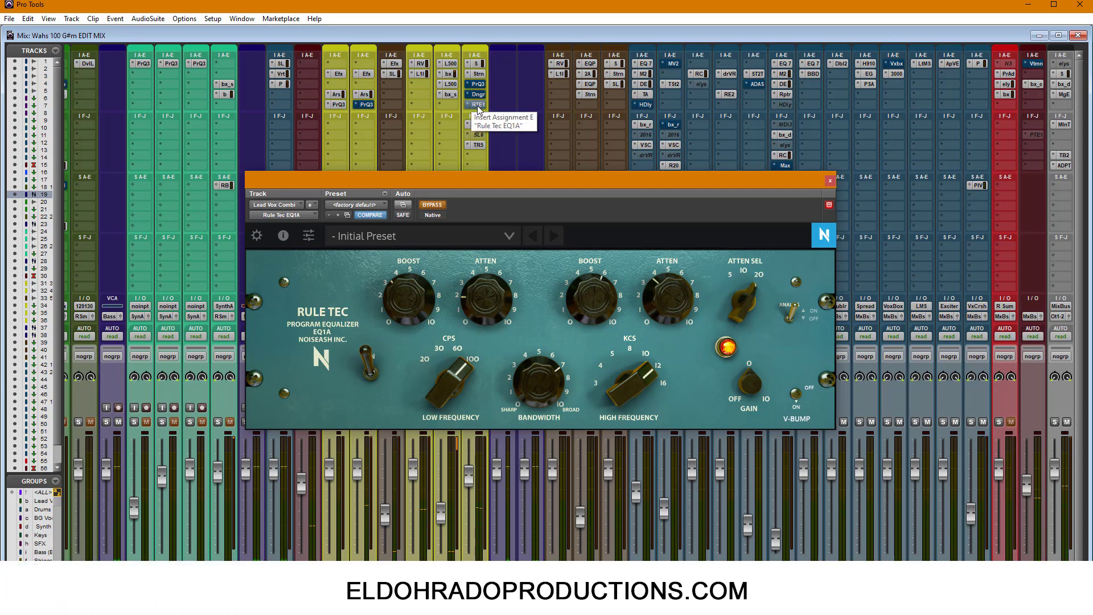
ctrl+click(479, 104)
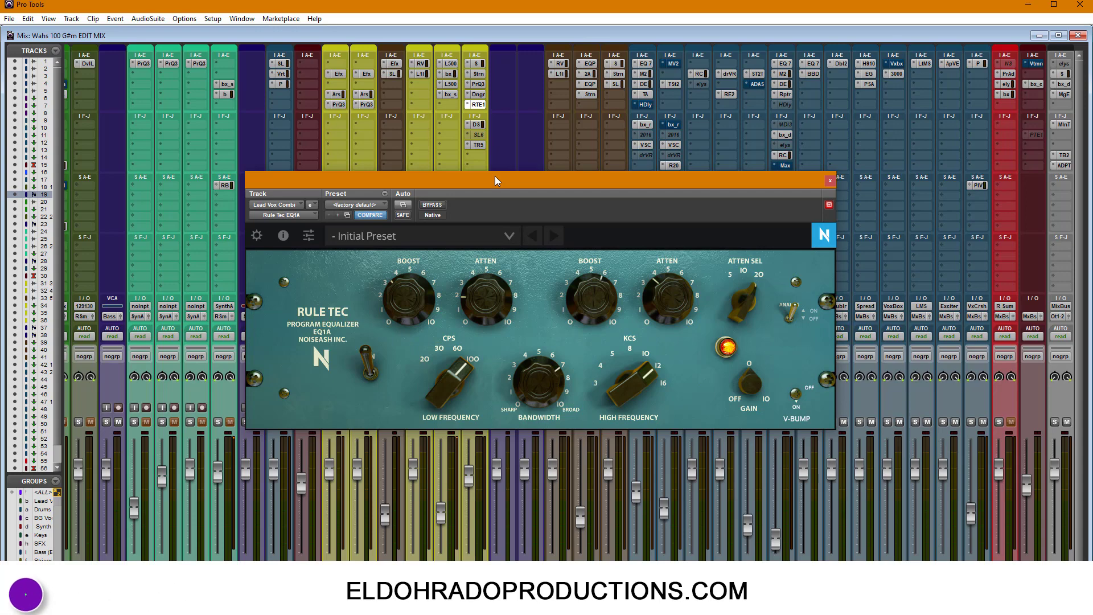
Turn off the solo on the lead vocal VCA to hear the full mix, and reposition the Rule Tec EQ1A window over the mixer
drag(512, 173, 797, 66)
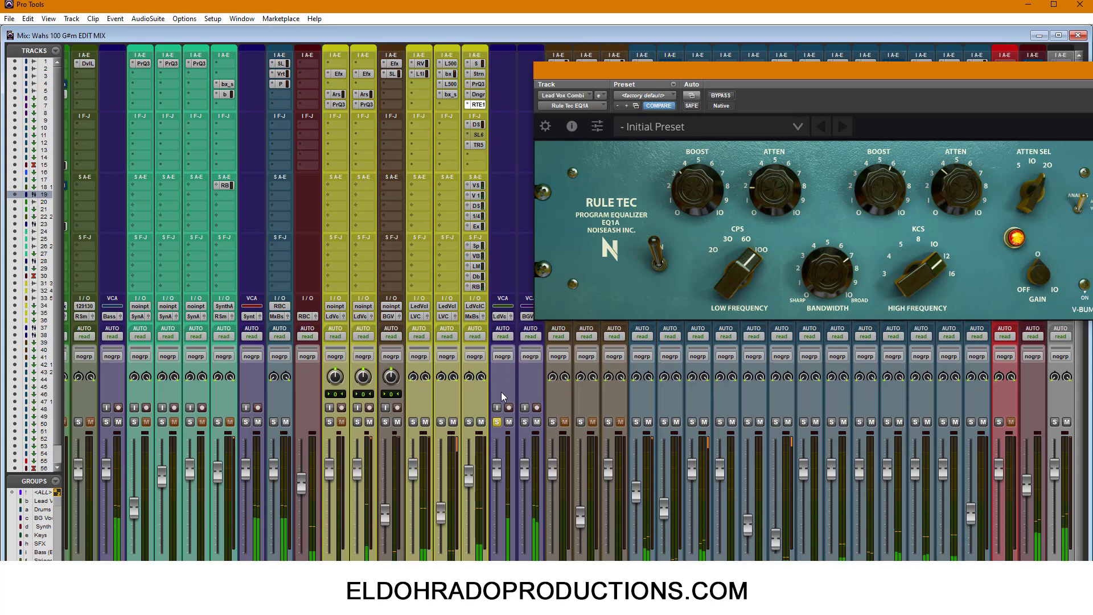
click(496, 422)
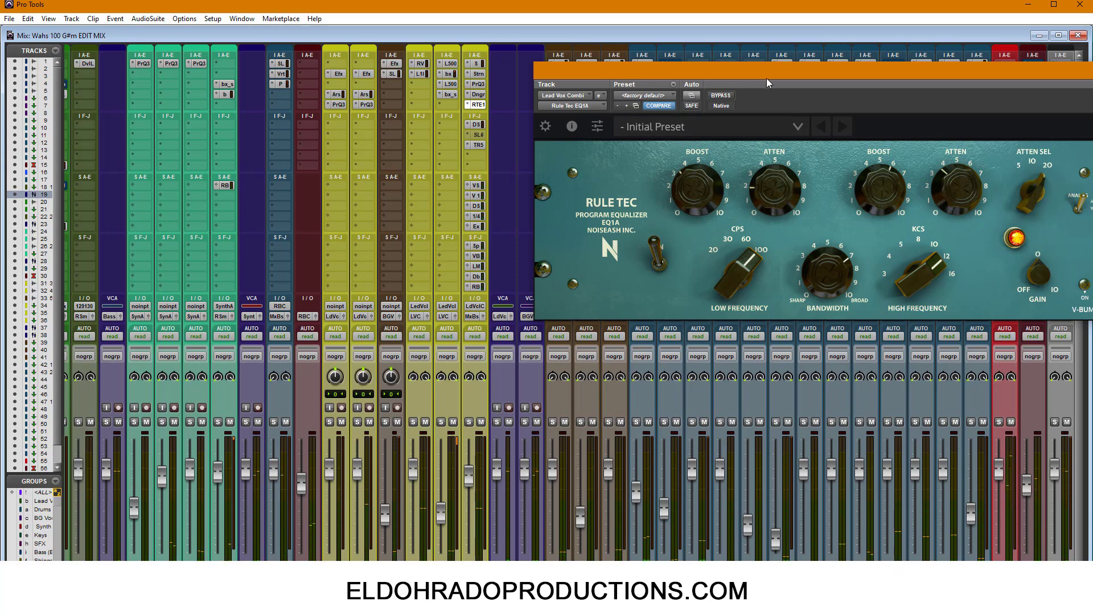
drag(767, 80, 457, 189)
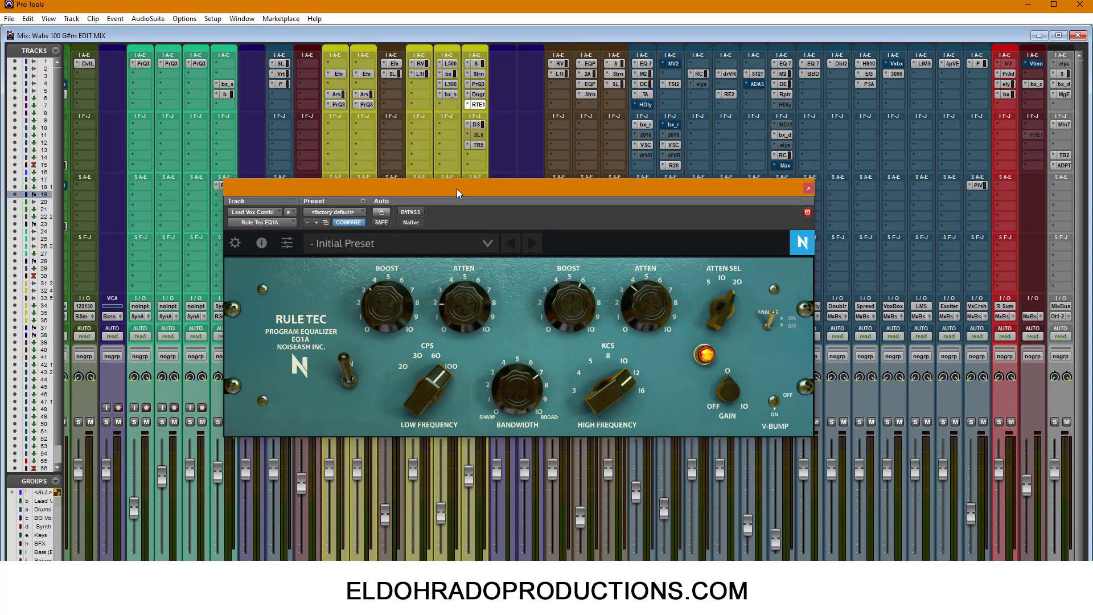
drag(457, 189, 522, 138)
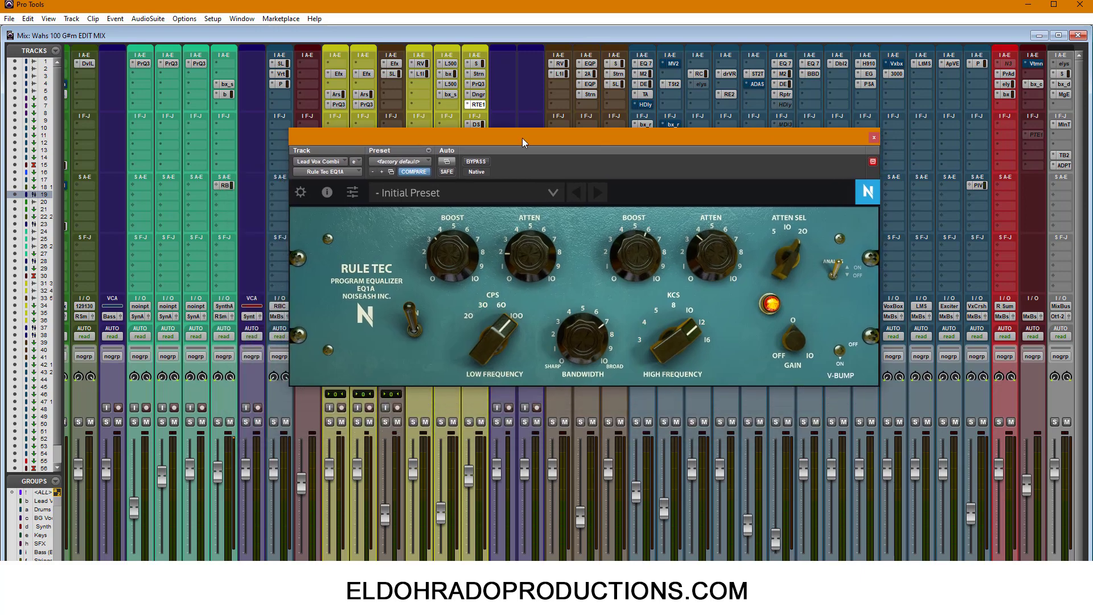